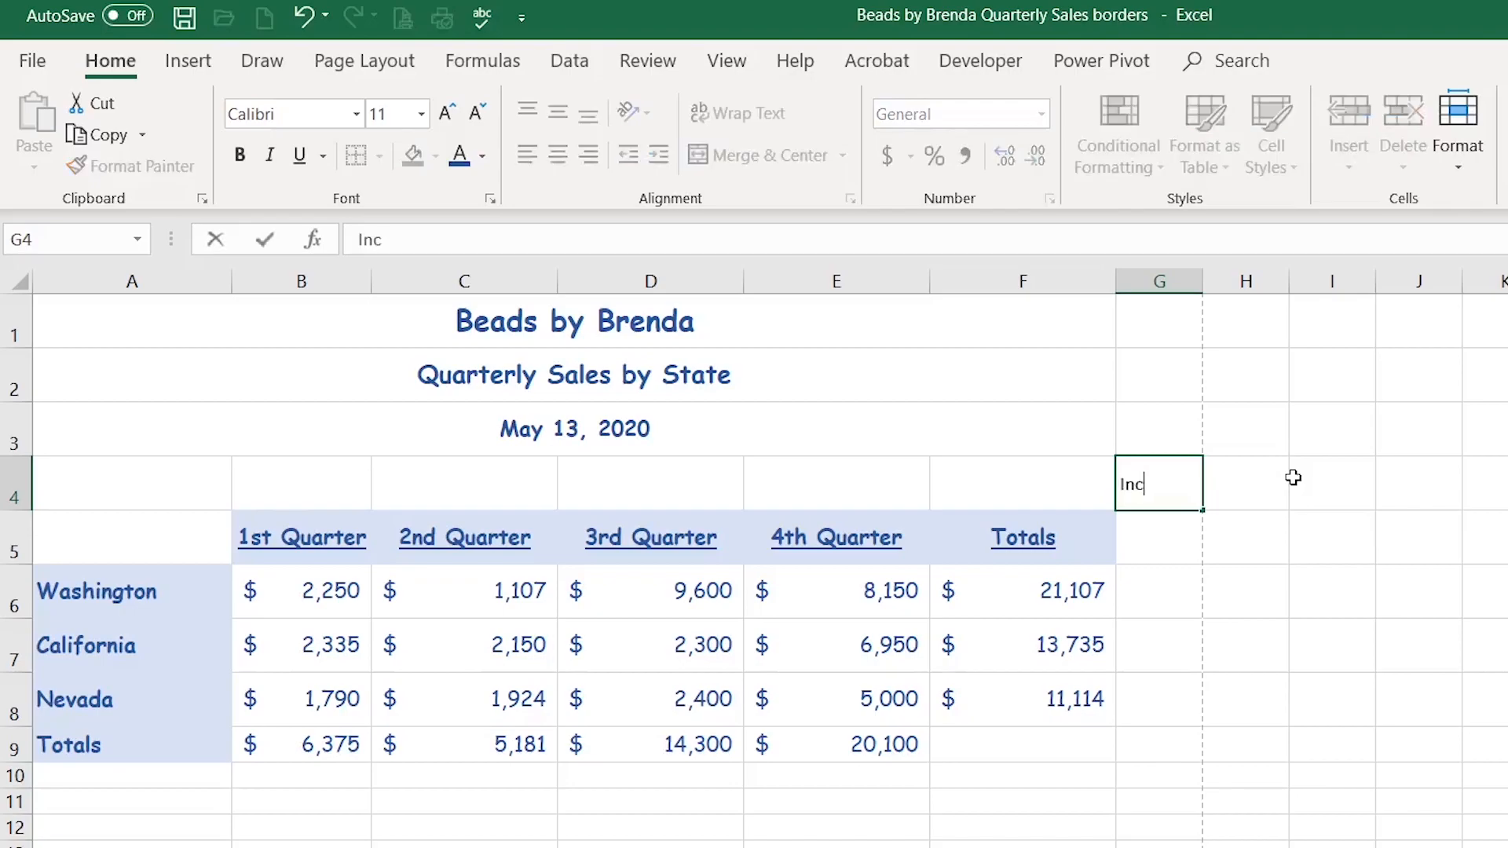
Step: Finish the label Increase in cell G4 and enter .1 as the rate in cell G5
key(Return)
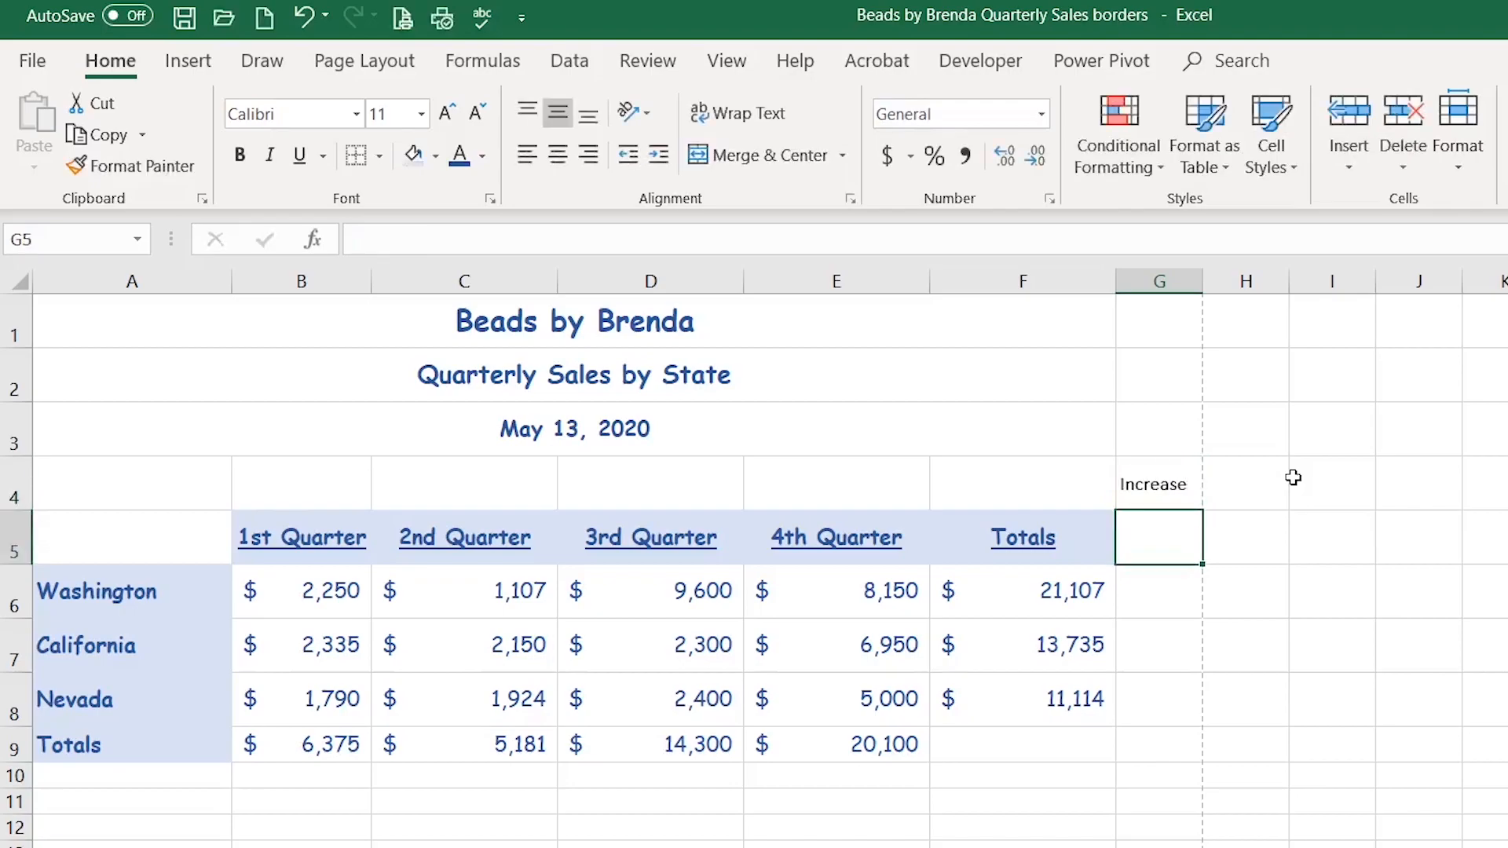
text(.1)
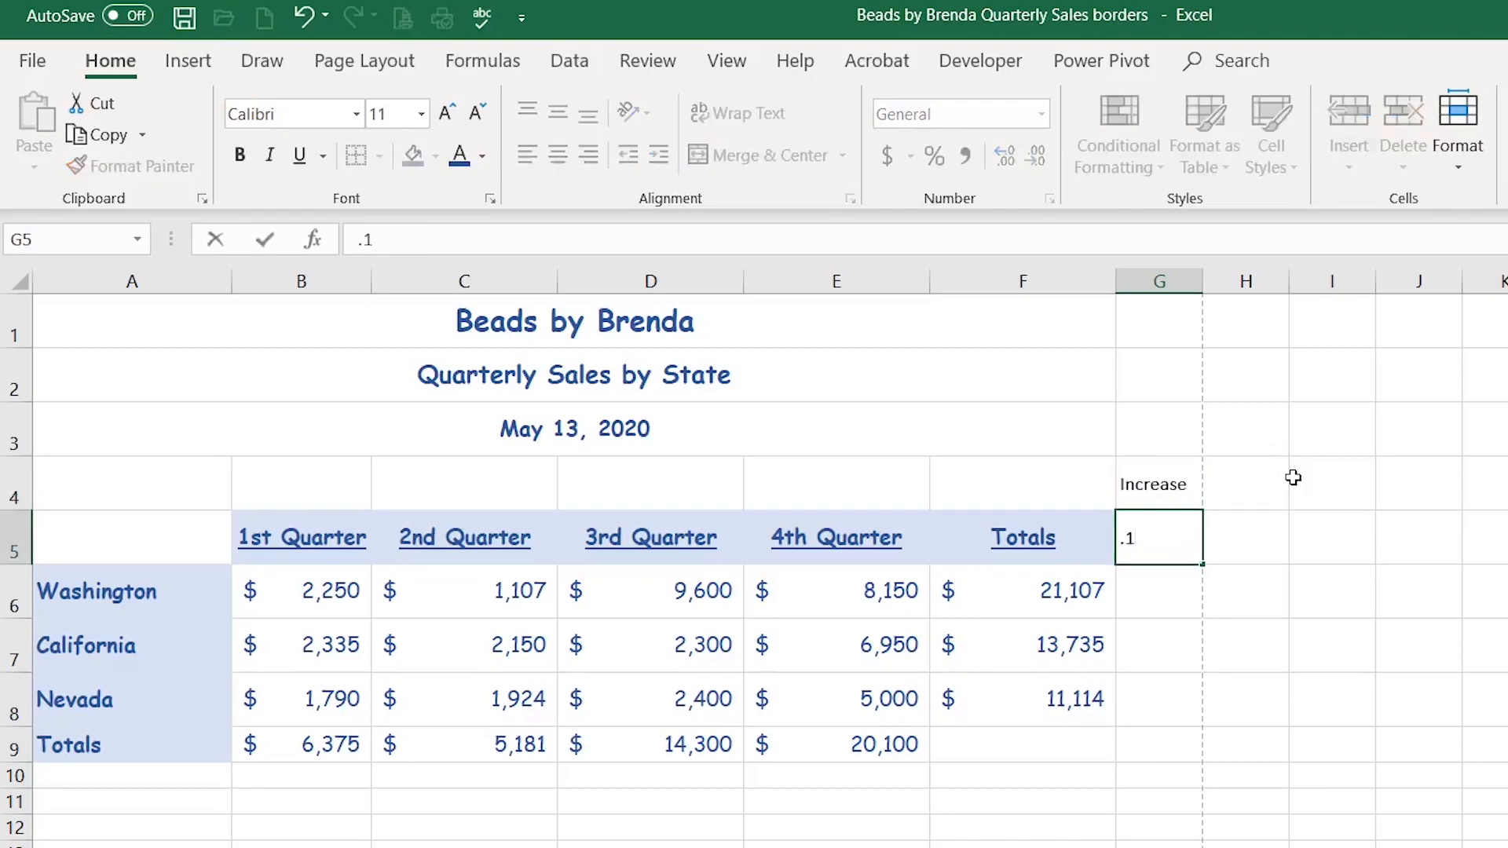
key(Return)
key(Up)
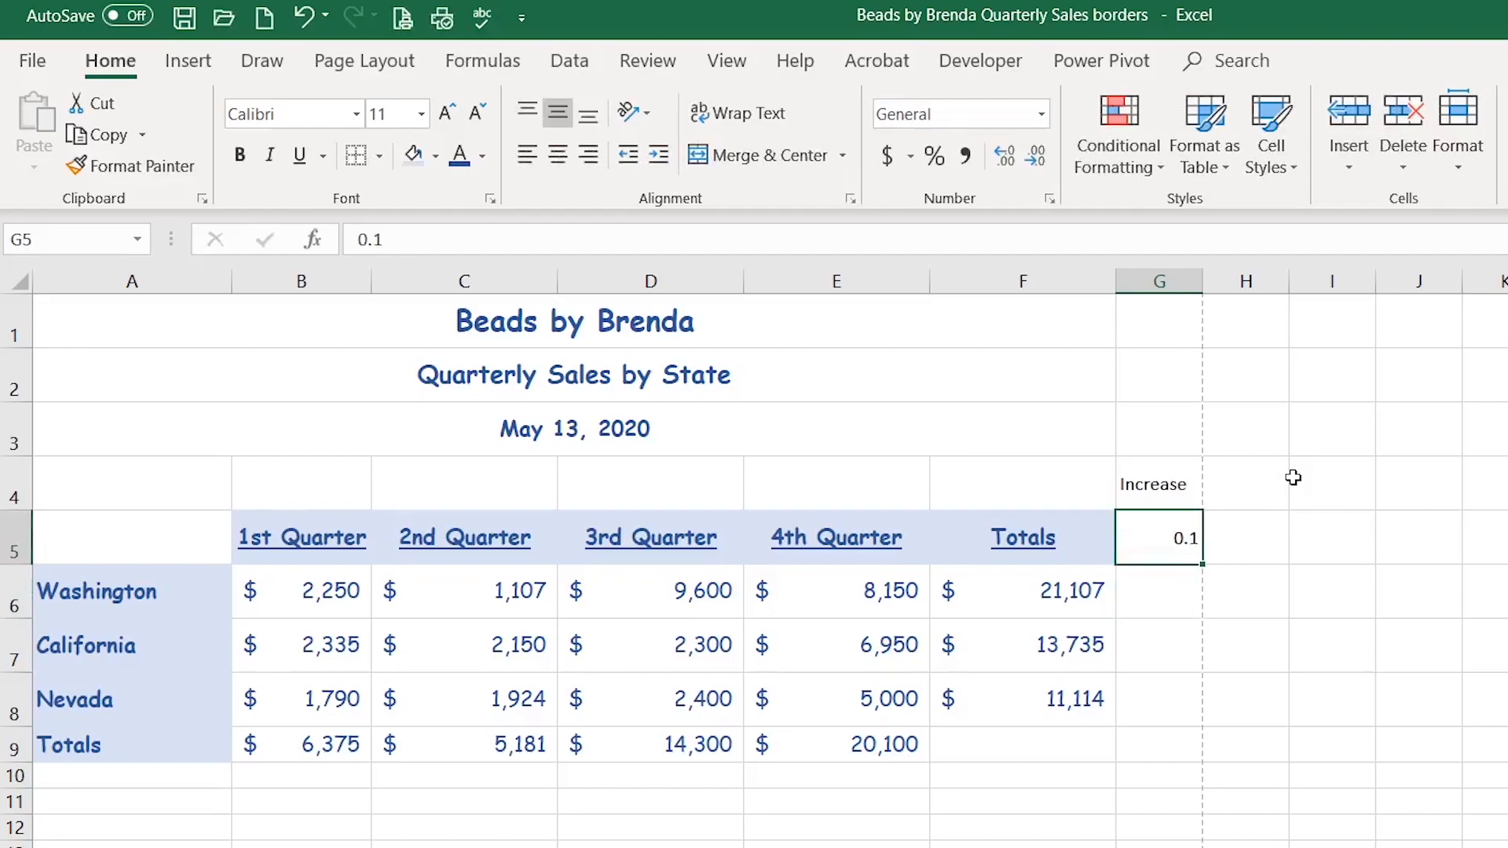
Step: Enter the formula =F6*$G$5 in cell G6, with G5 as an absolute reference
key(Down)
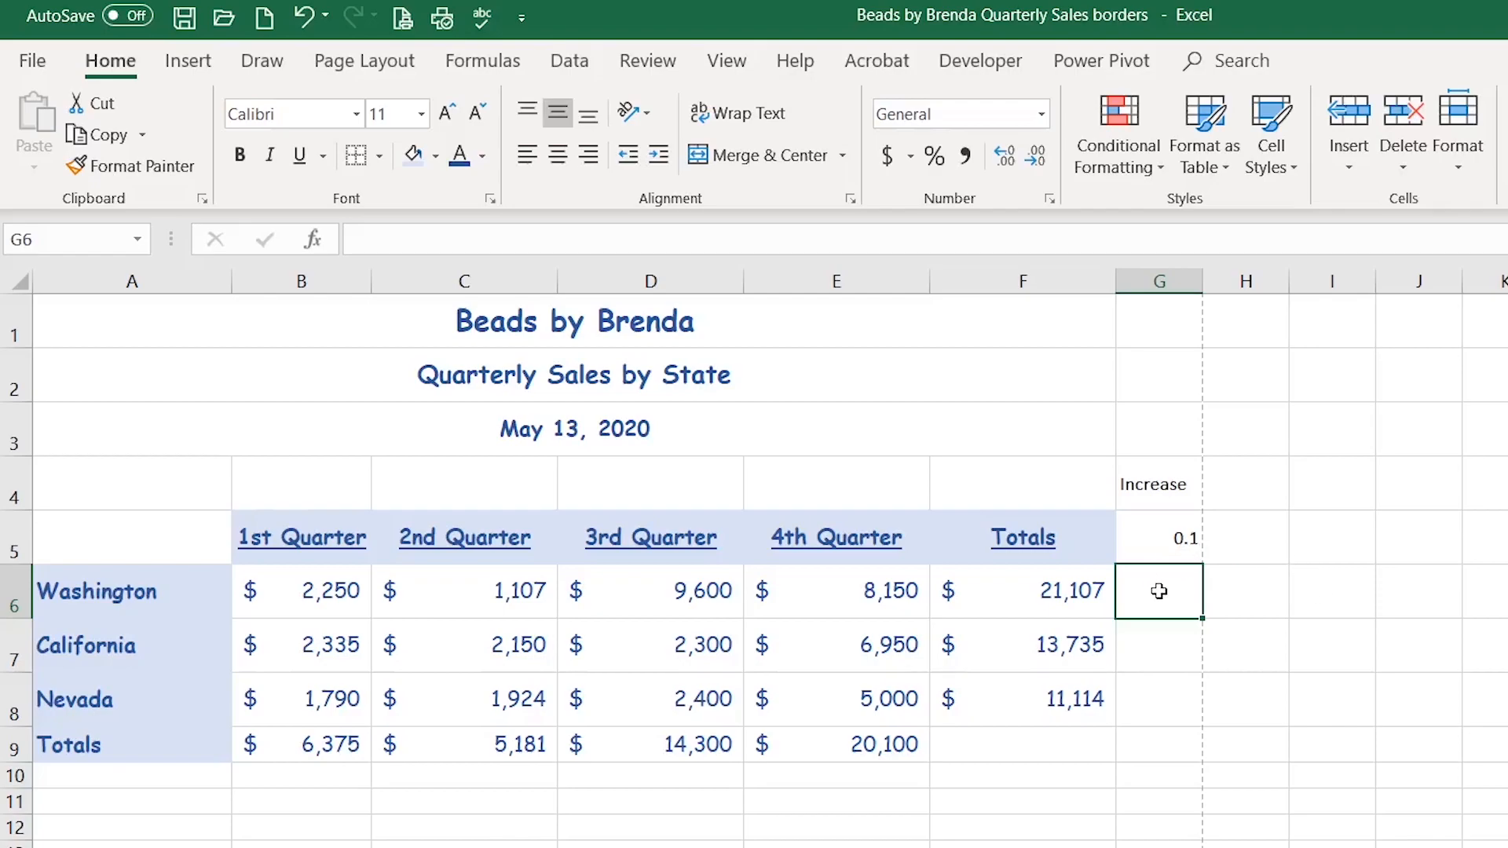
text(=)
click(1049, 591)
text(*)
click(1182, 537)
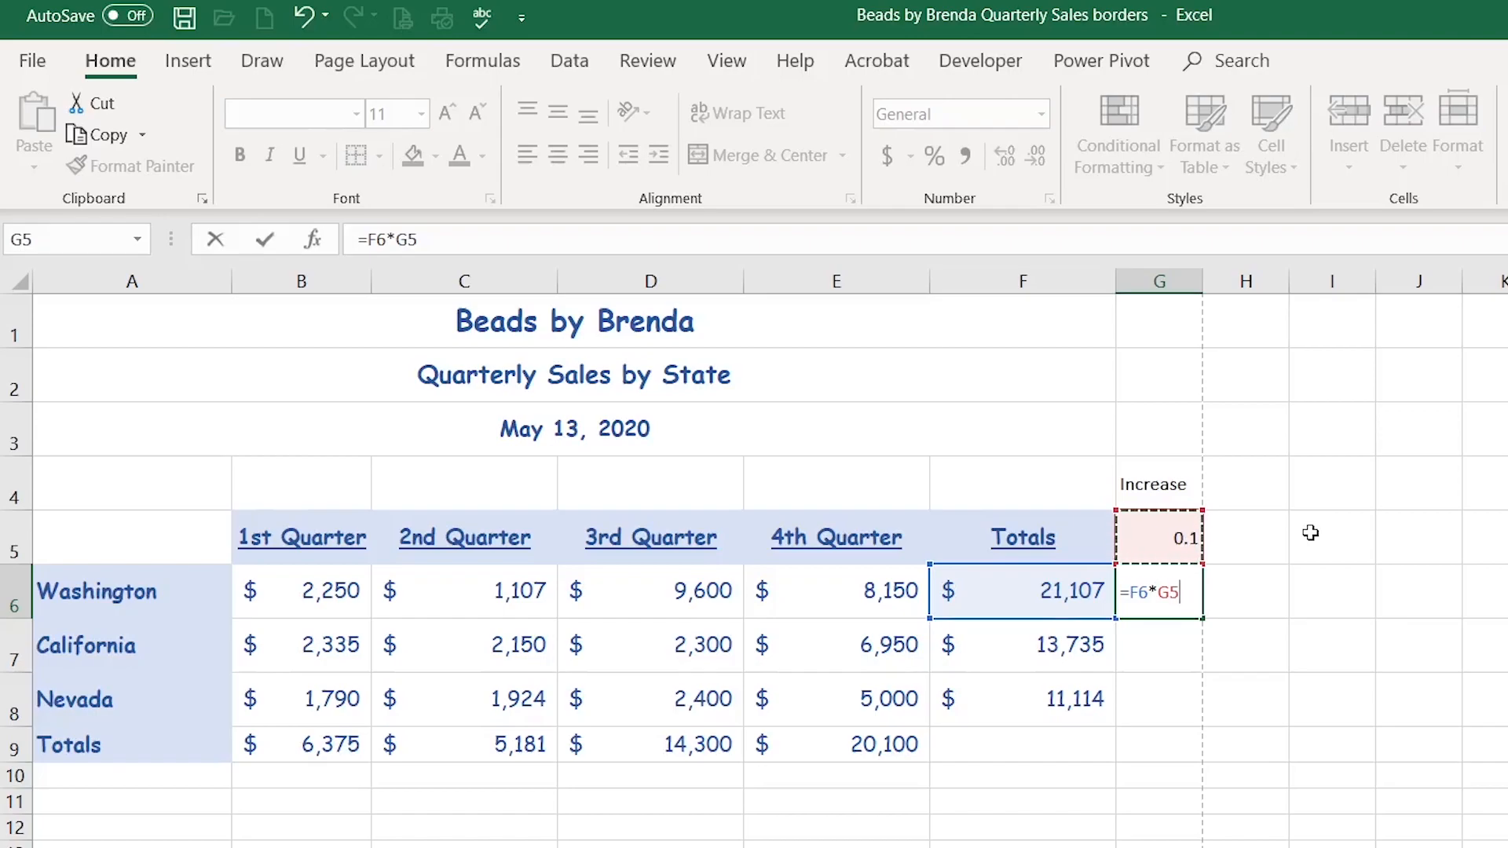
key(F4)
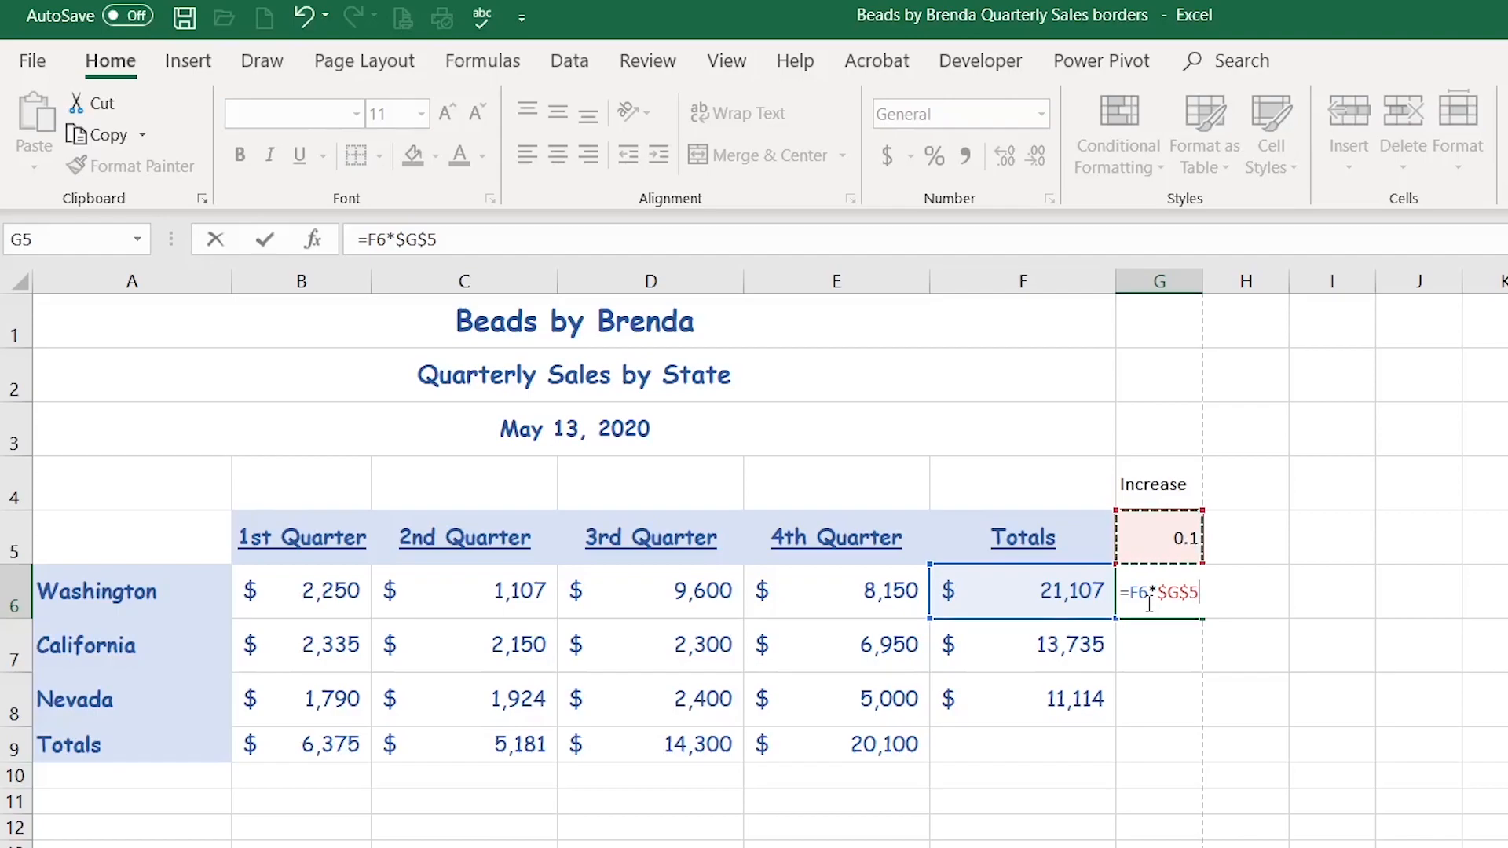
click(267, 242)
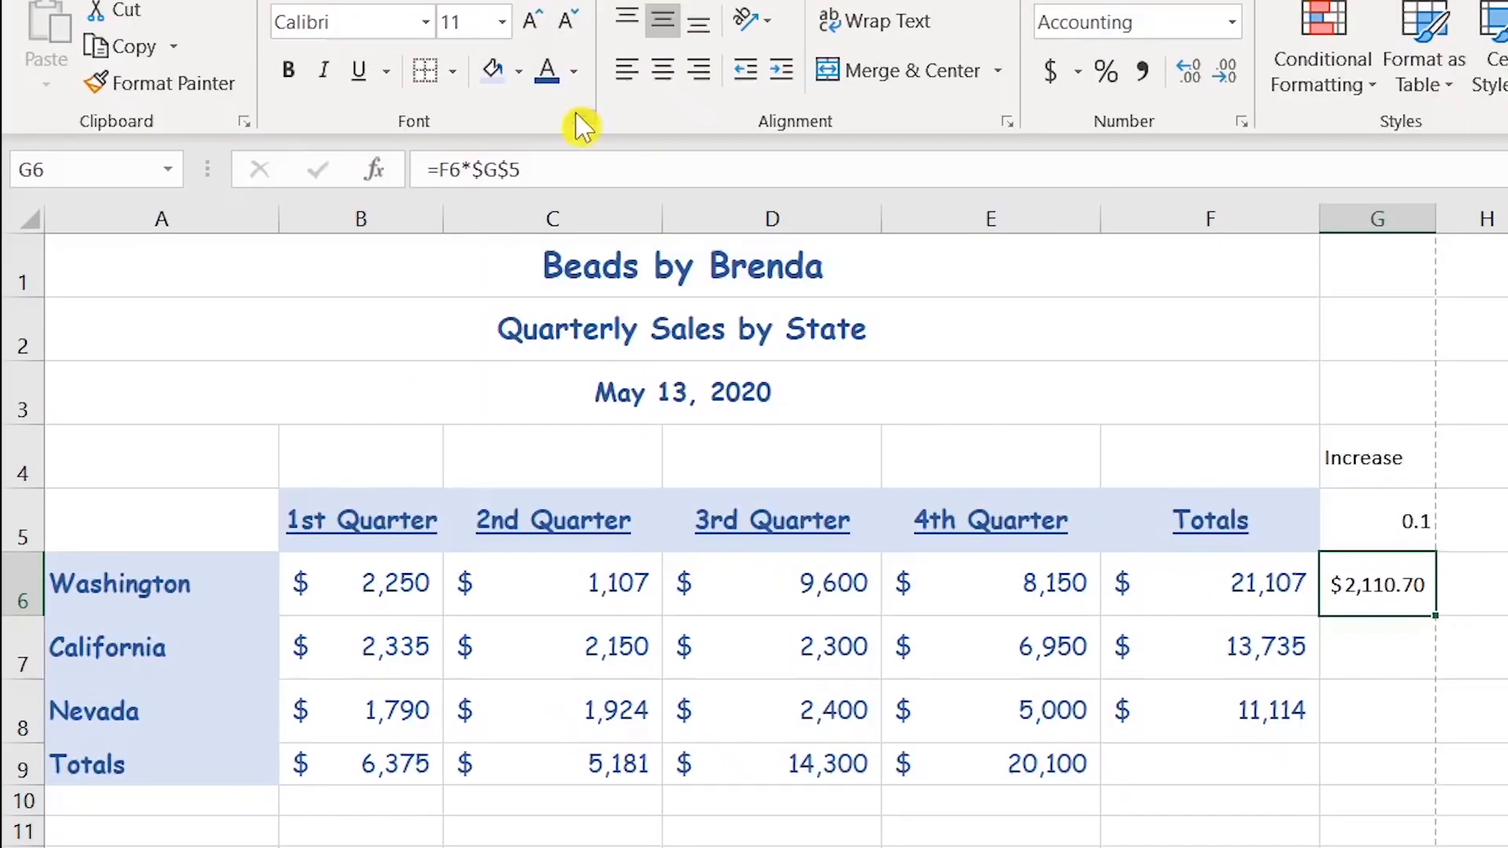
Step: Copy the absolute-reference formula from G6 down through G8
click(407, 228)
drag(520, 161, 409, 161)
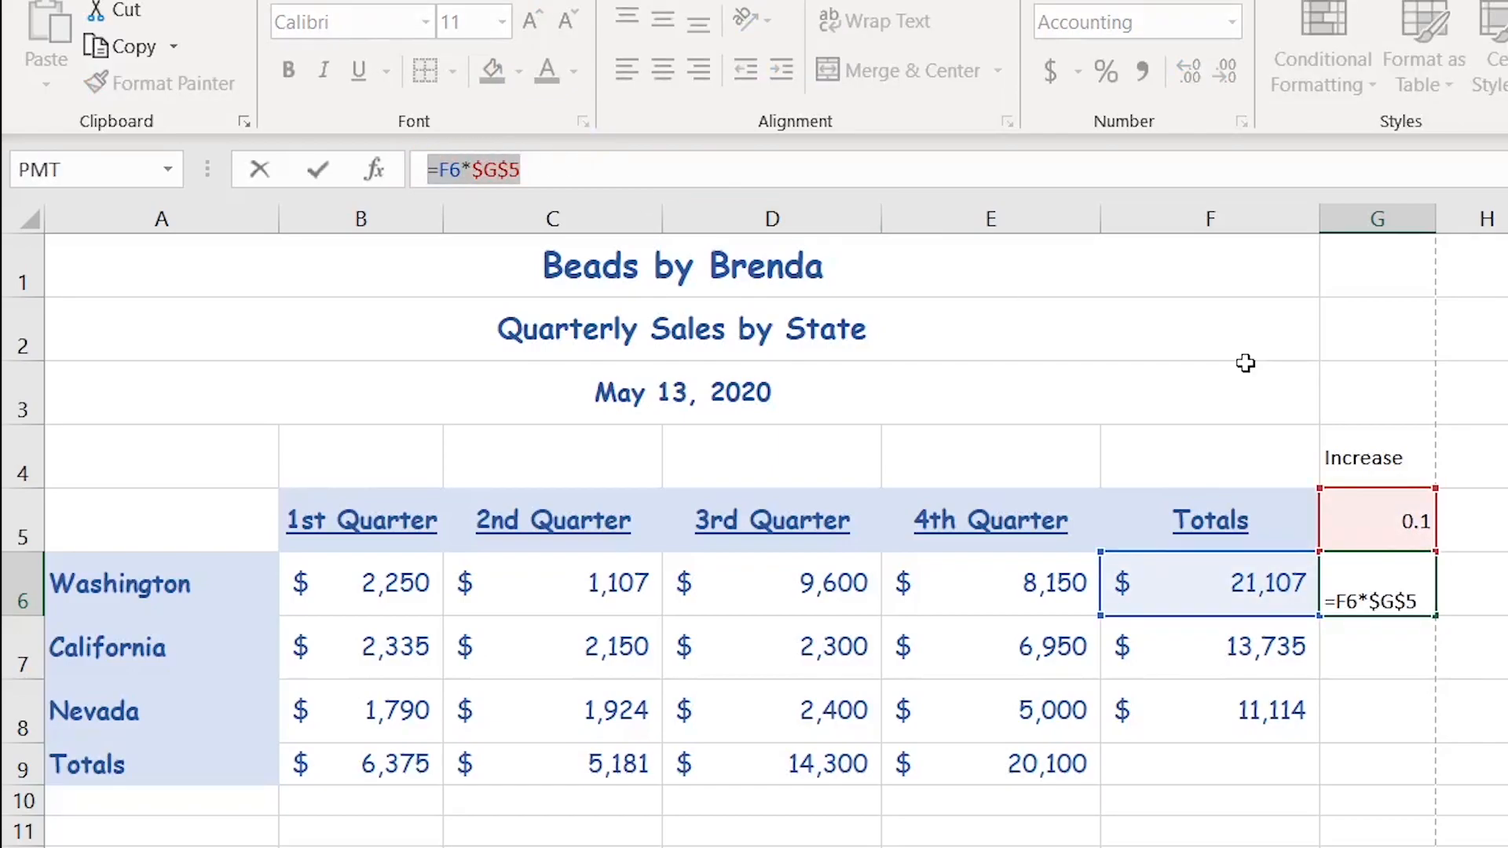
key(Escape)
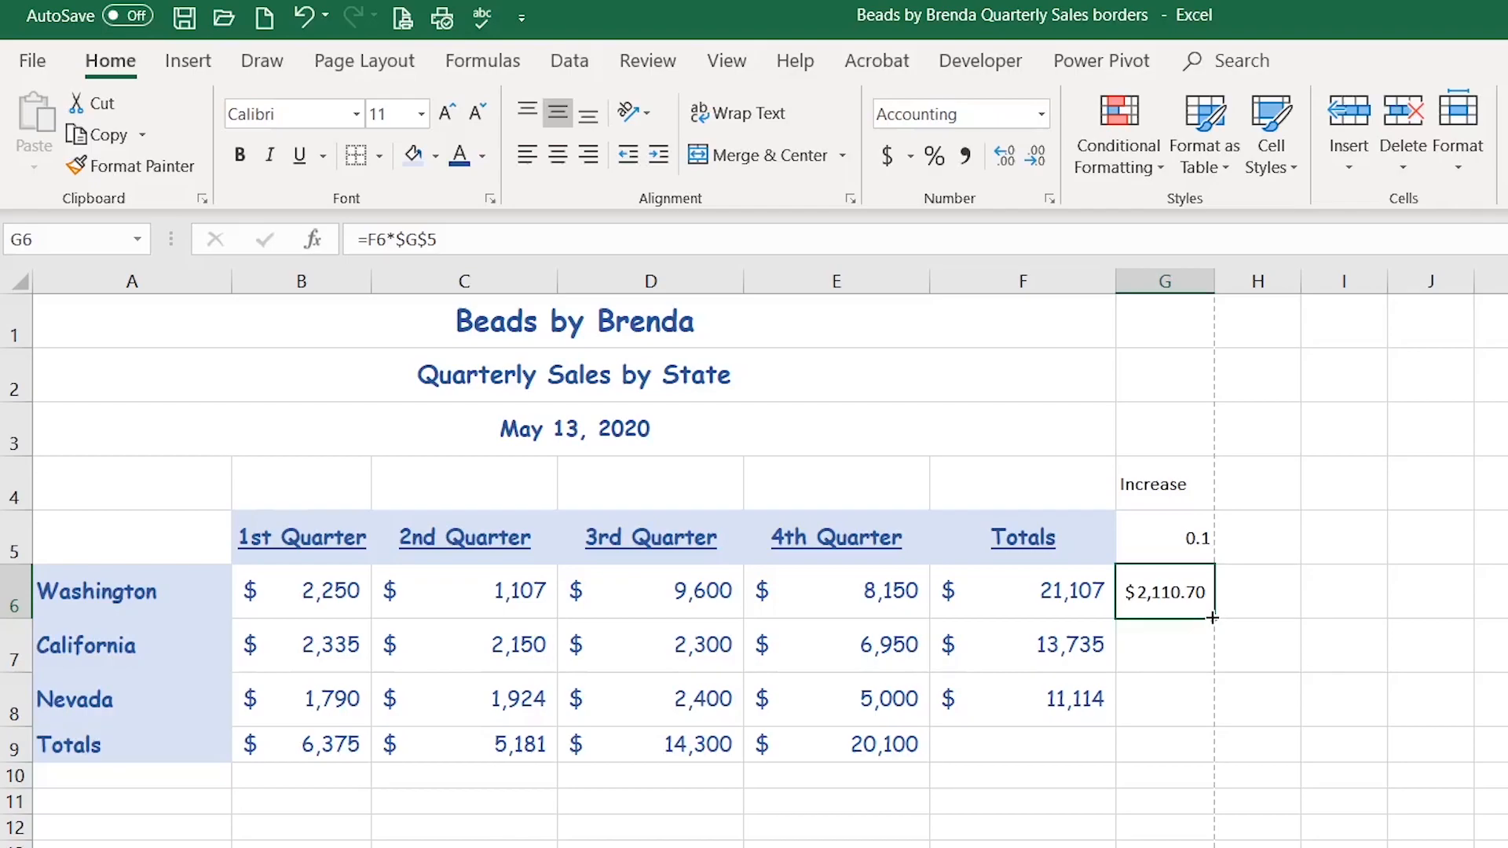
drag(1213, 618, 1214, 724)
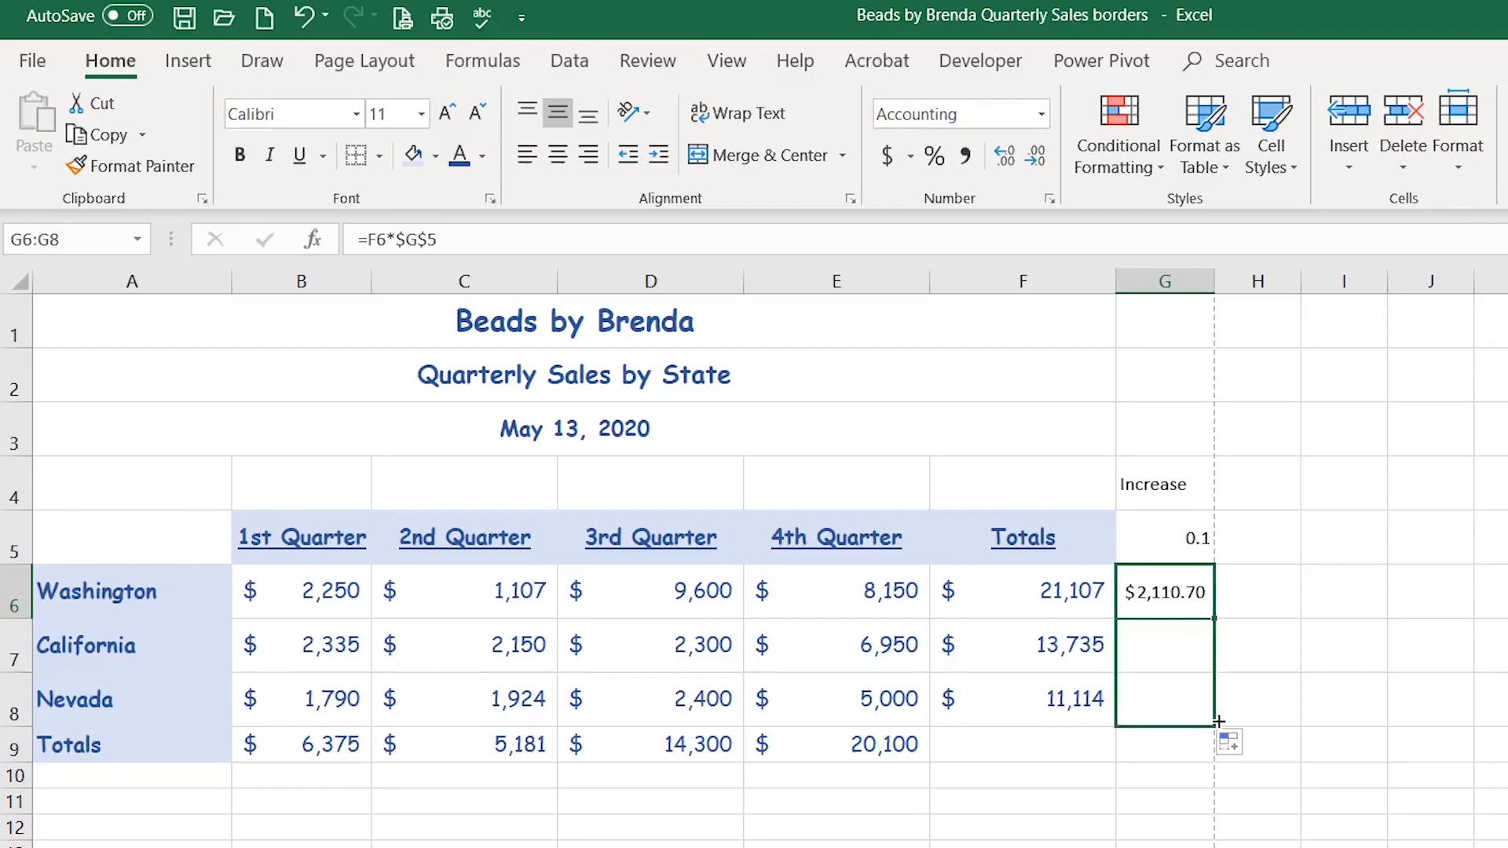
Step: Examine the copied formulas in G7 and G8 and check which cells each one references
click(1190, 643)
click(1166, 691)
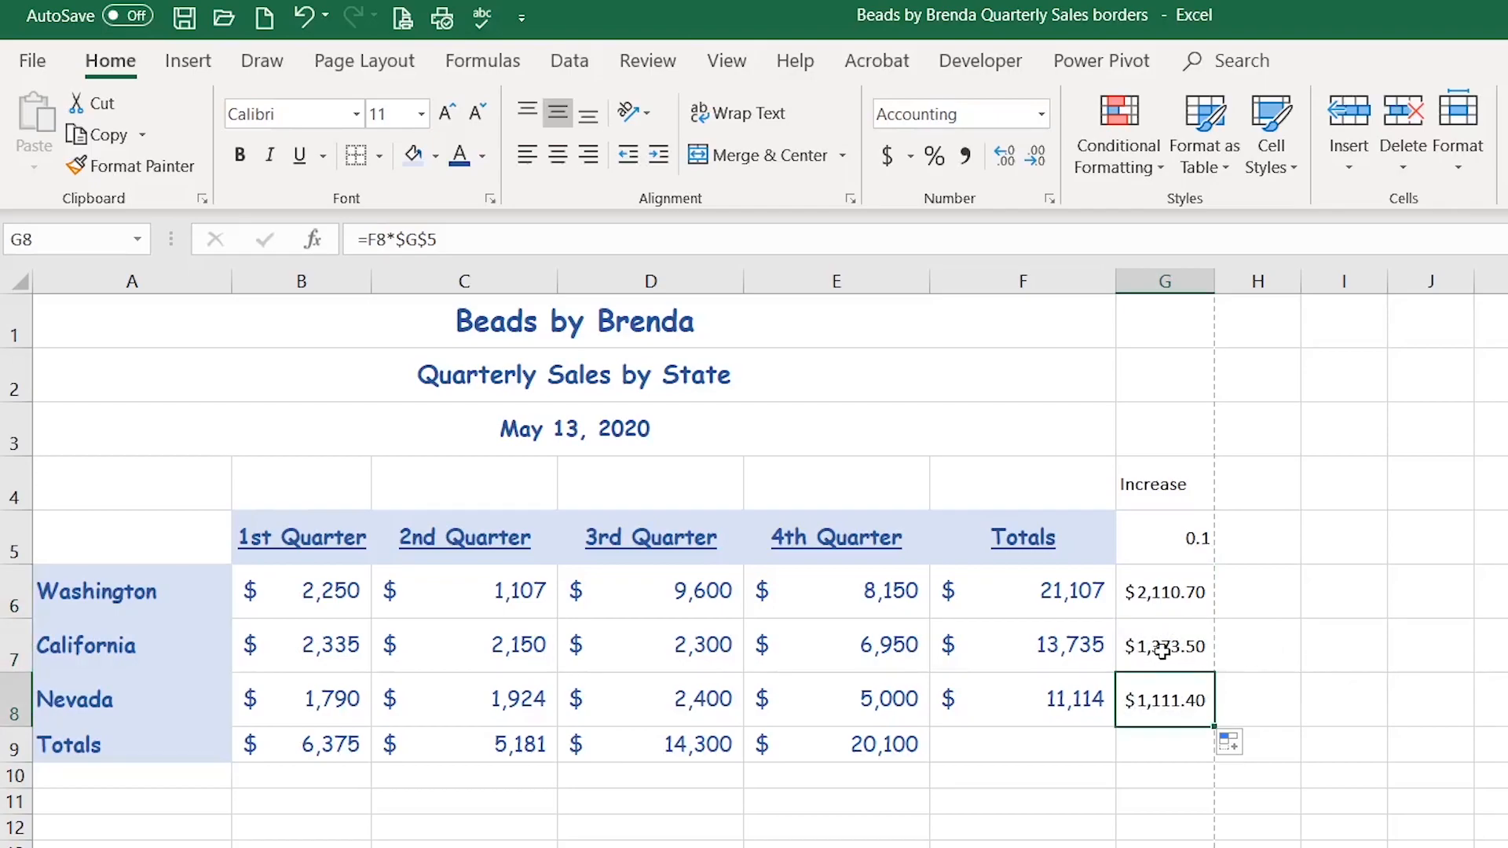
double_click(1162, 649)
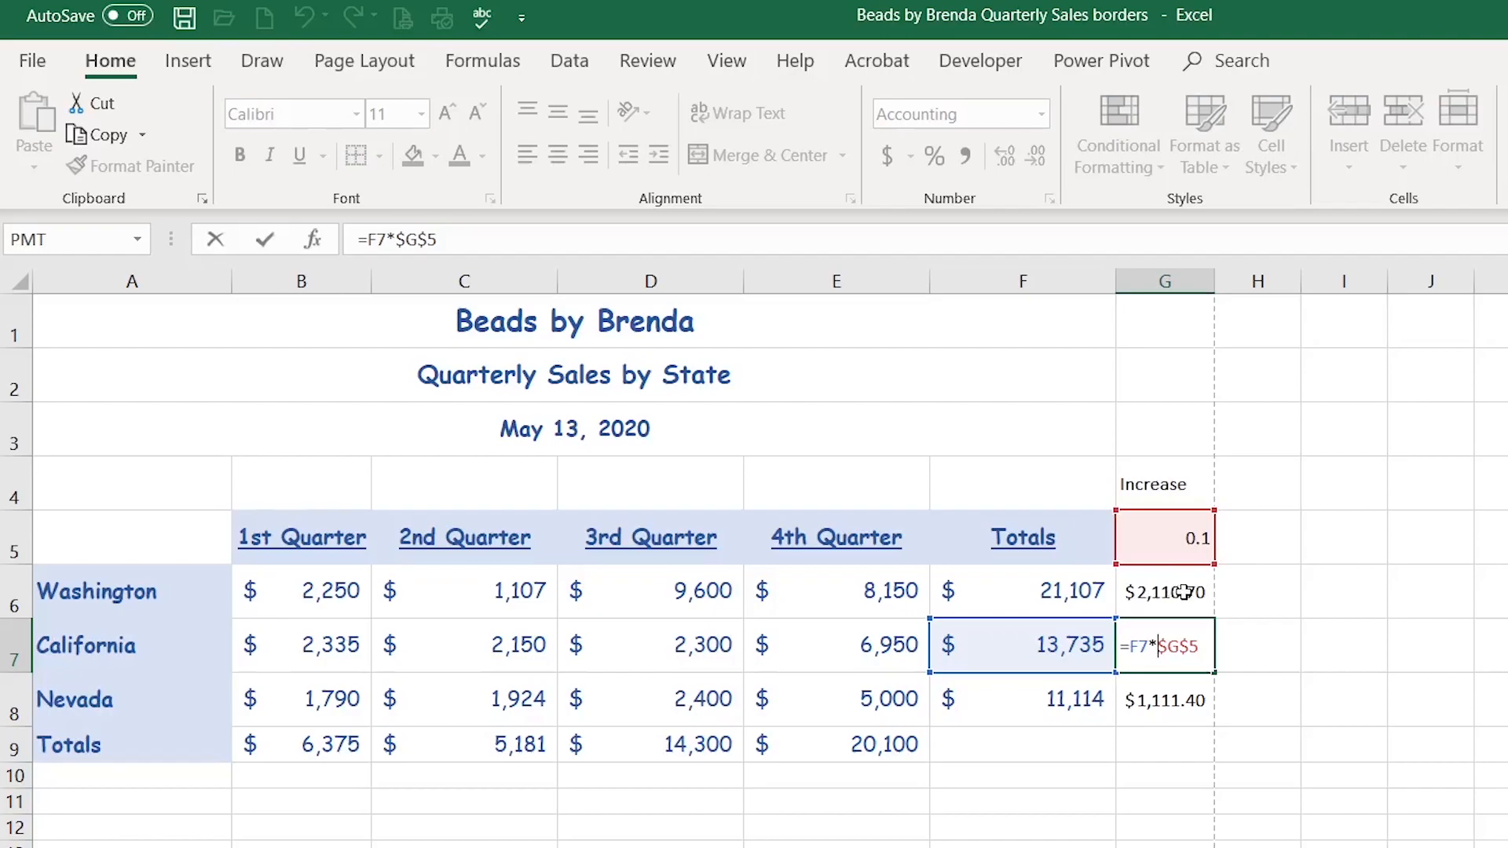
key(Return)
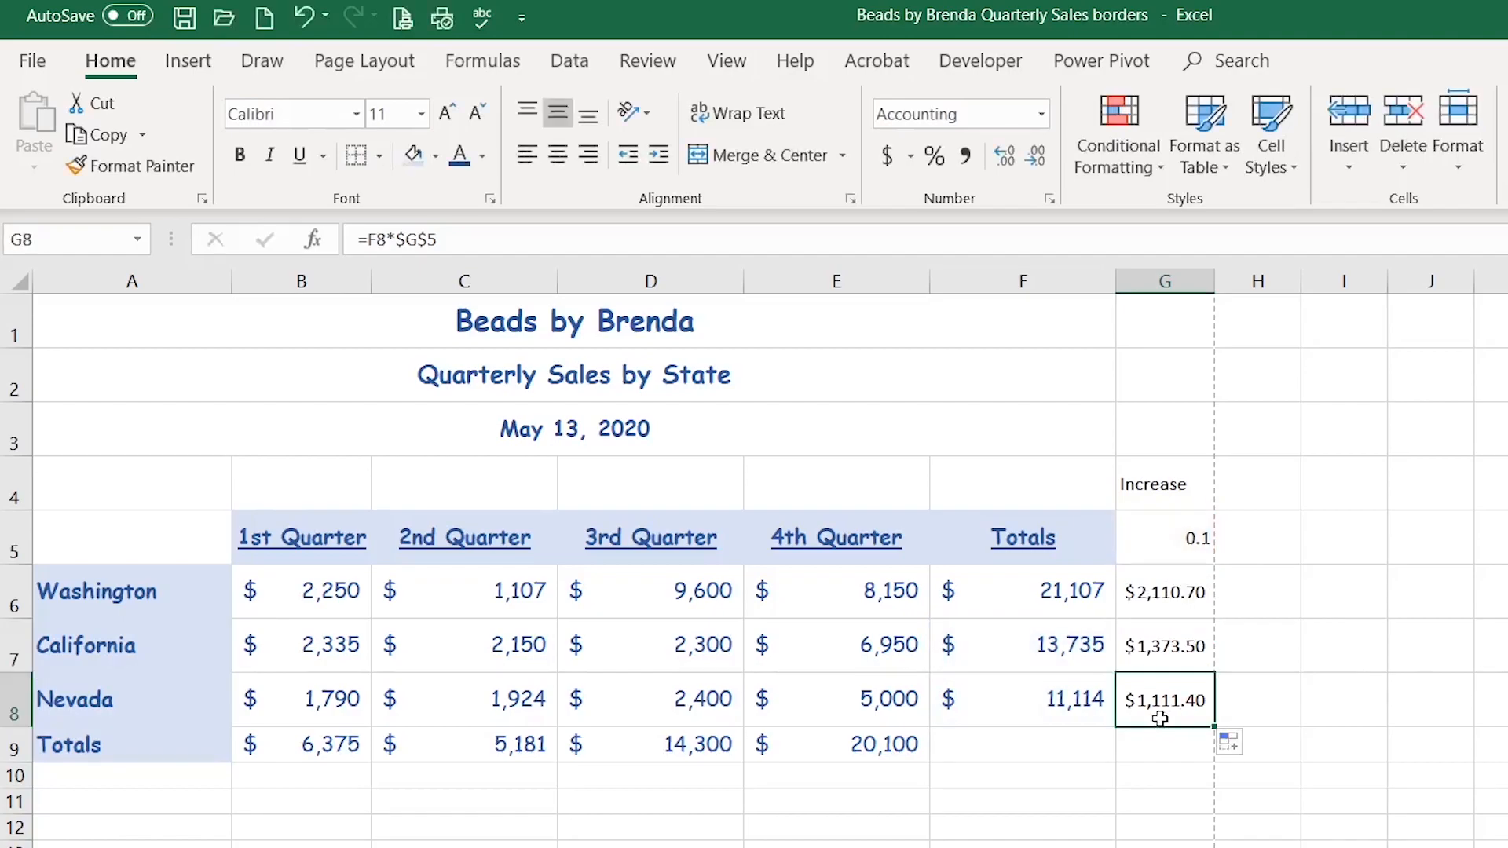
double_click(1160, 718)
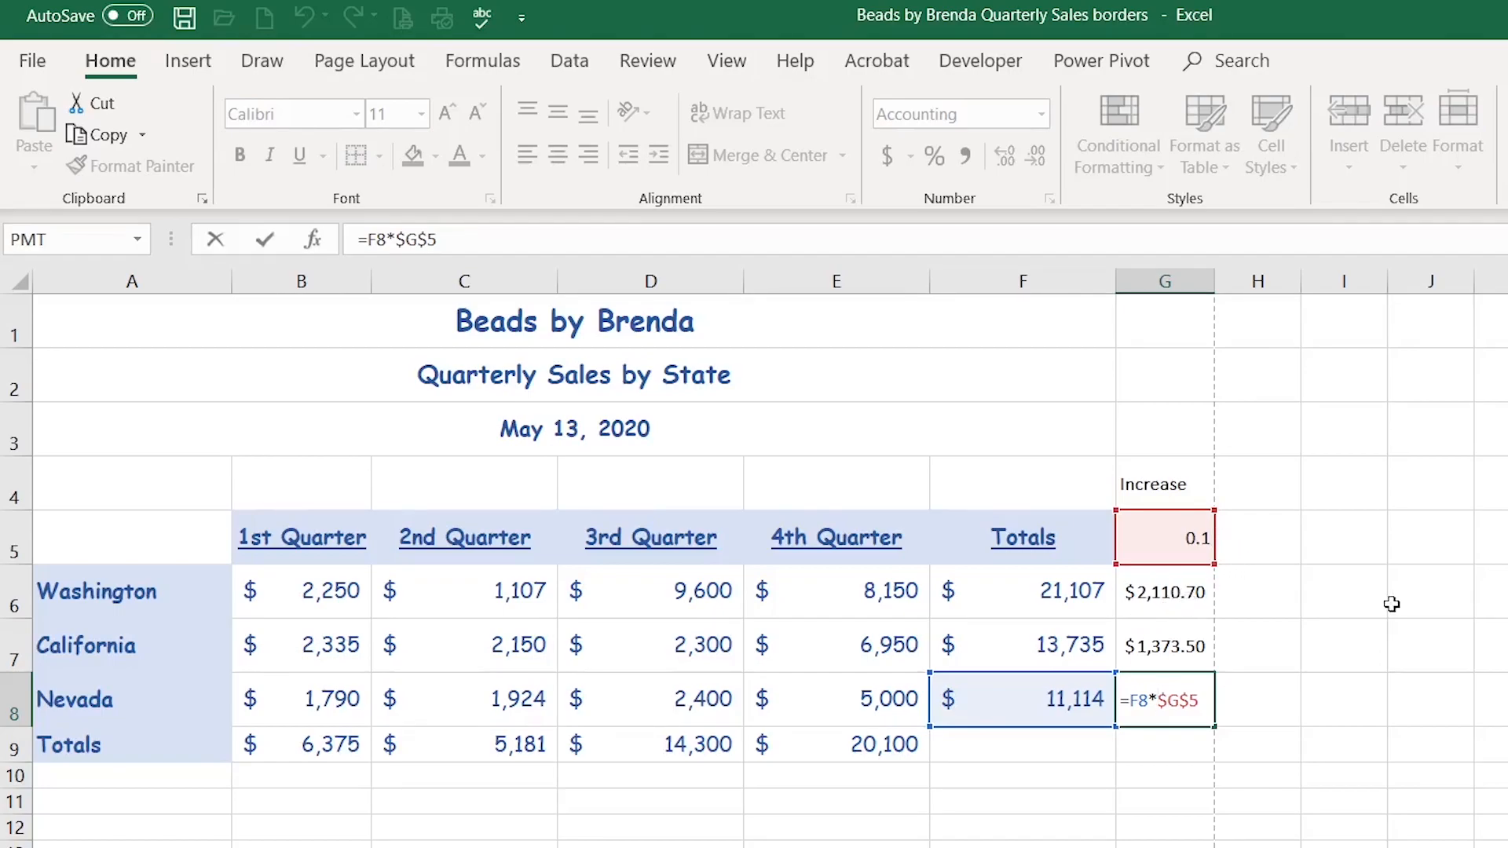
key(ctrl+Return)
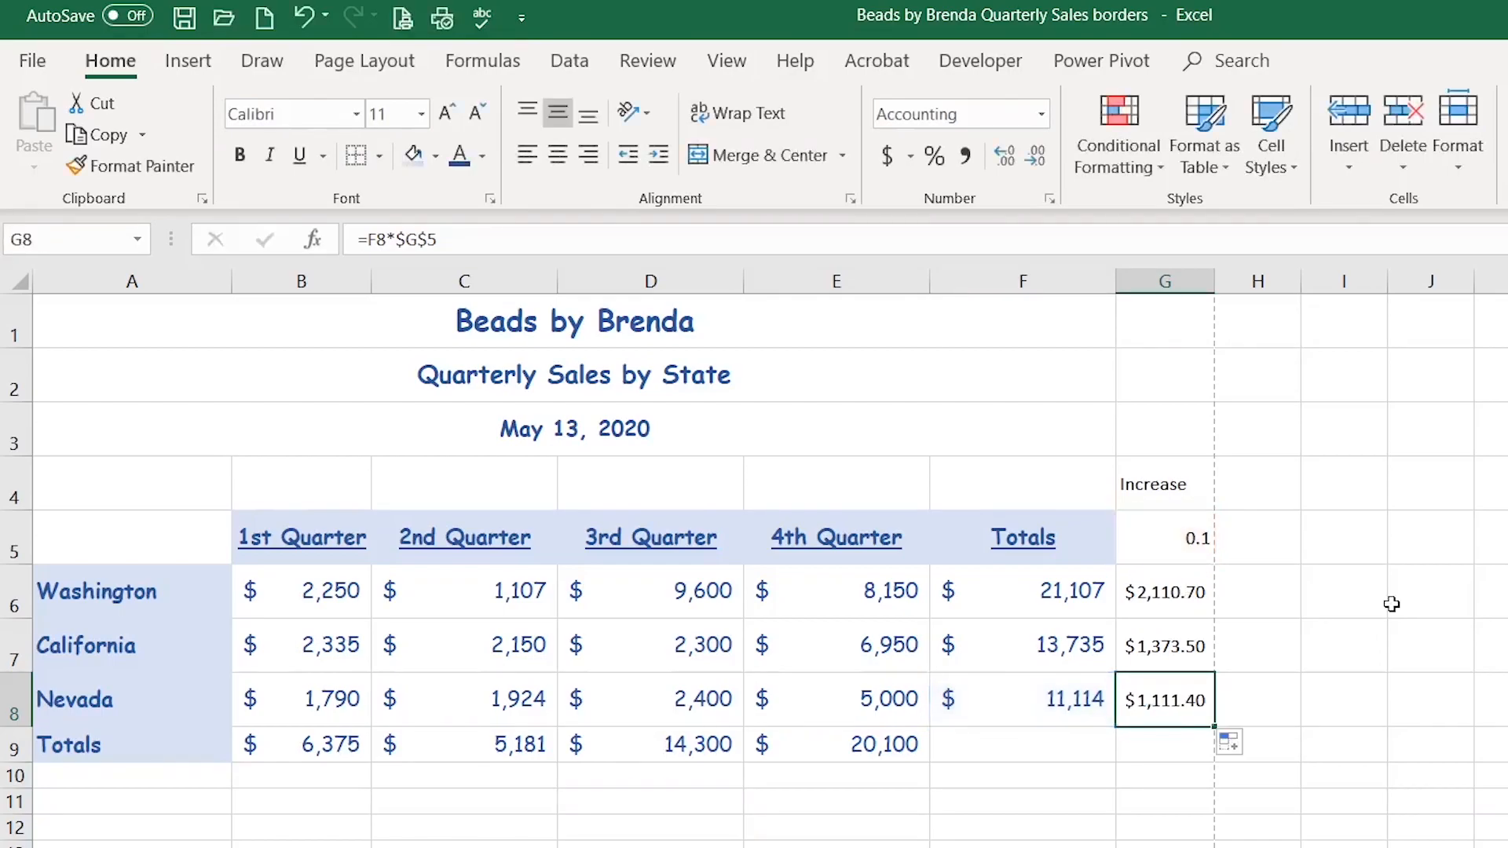
key(Up)
key(Up)
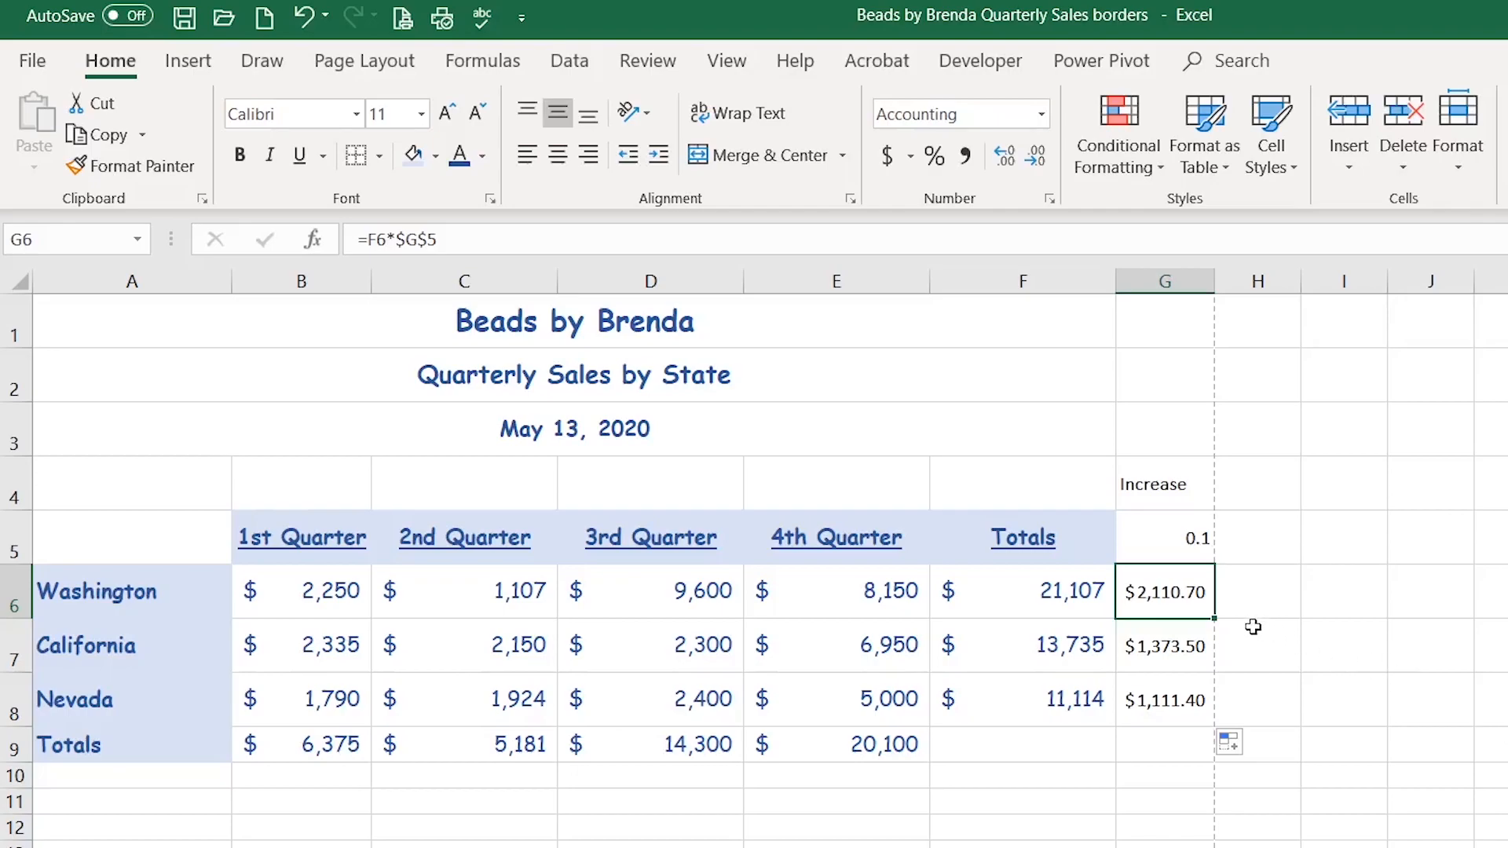
Step: Compare the rate in G5 and the Washington total in F6 with the calculated result in G6
click(1170, 539)
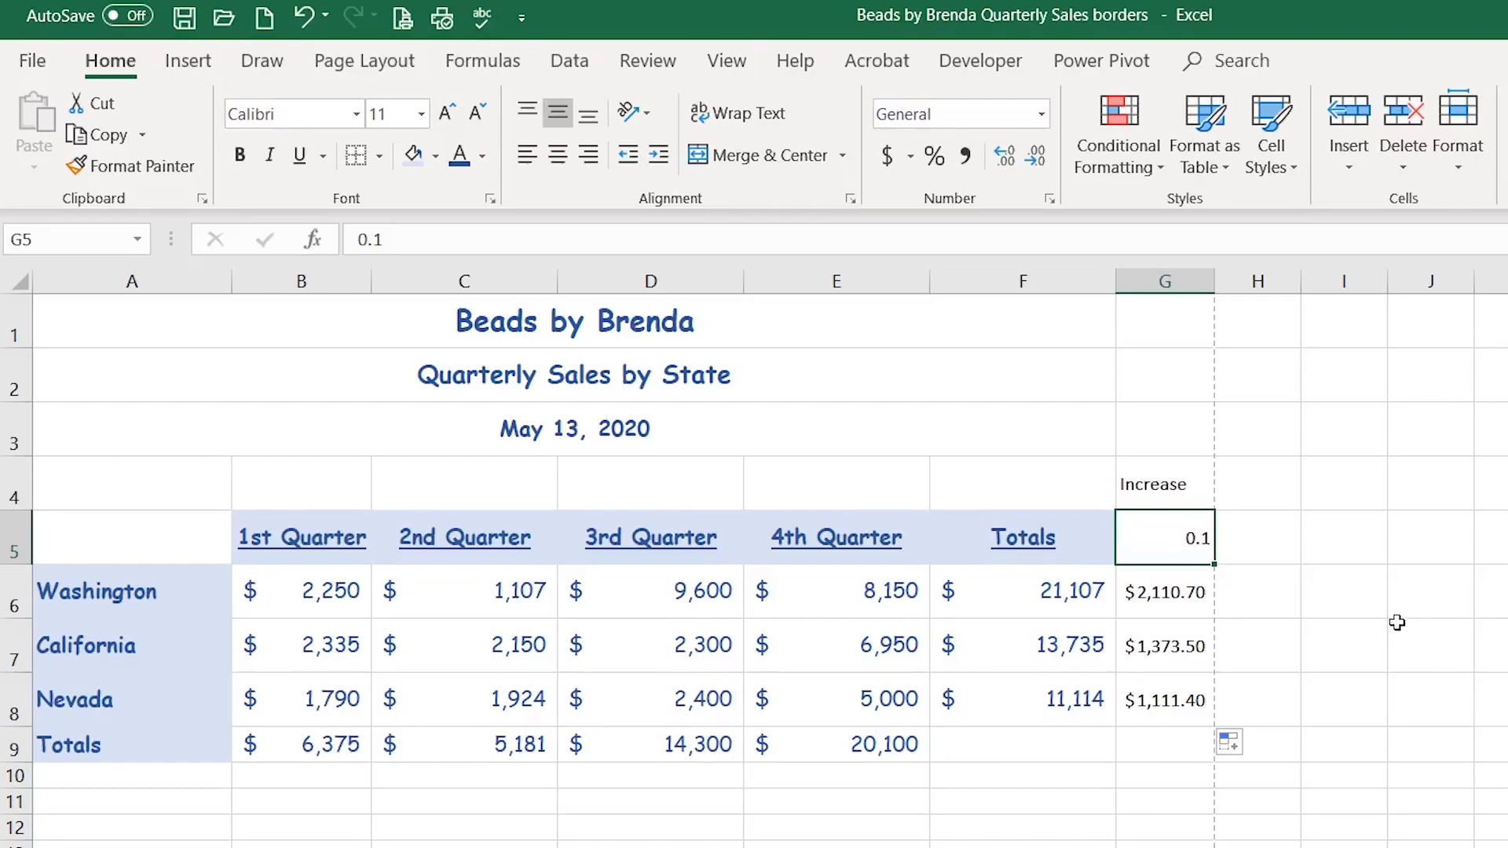
click(1193, 595)
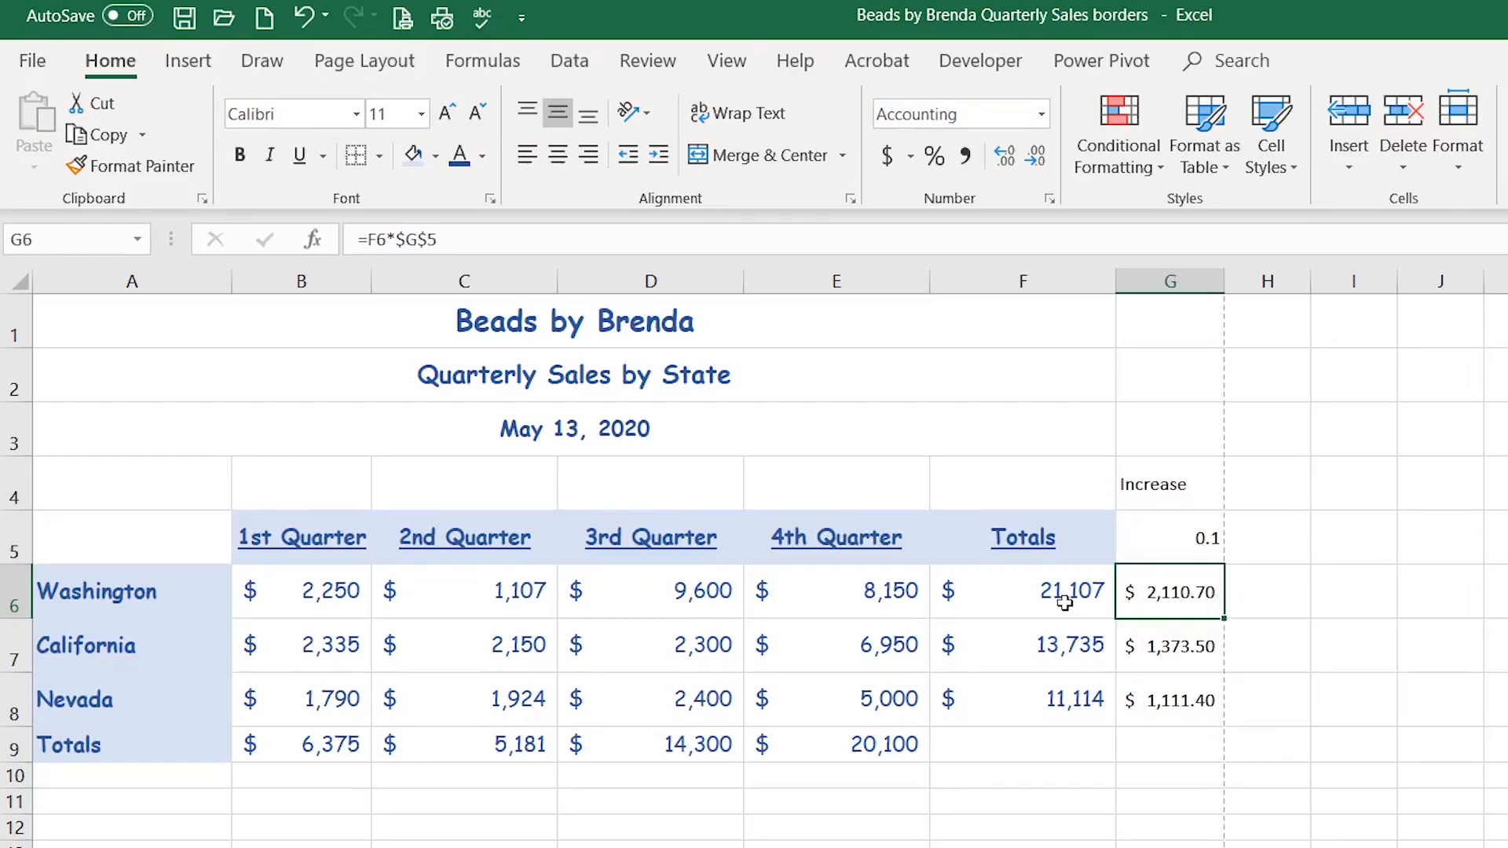
click(1021, 595)
click(1159, 596)
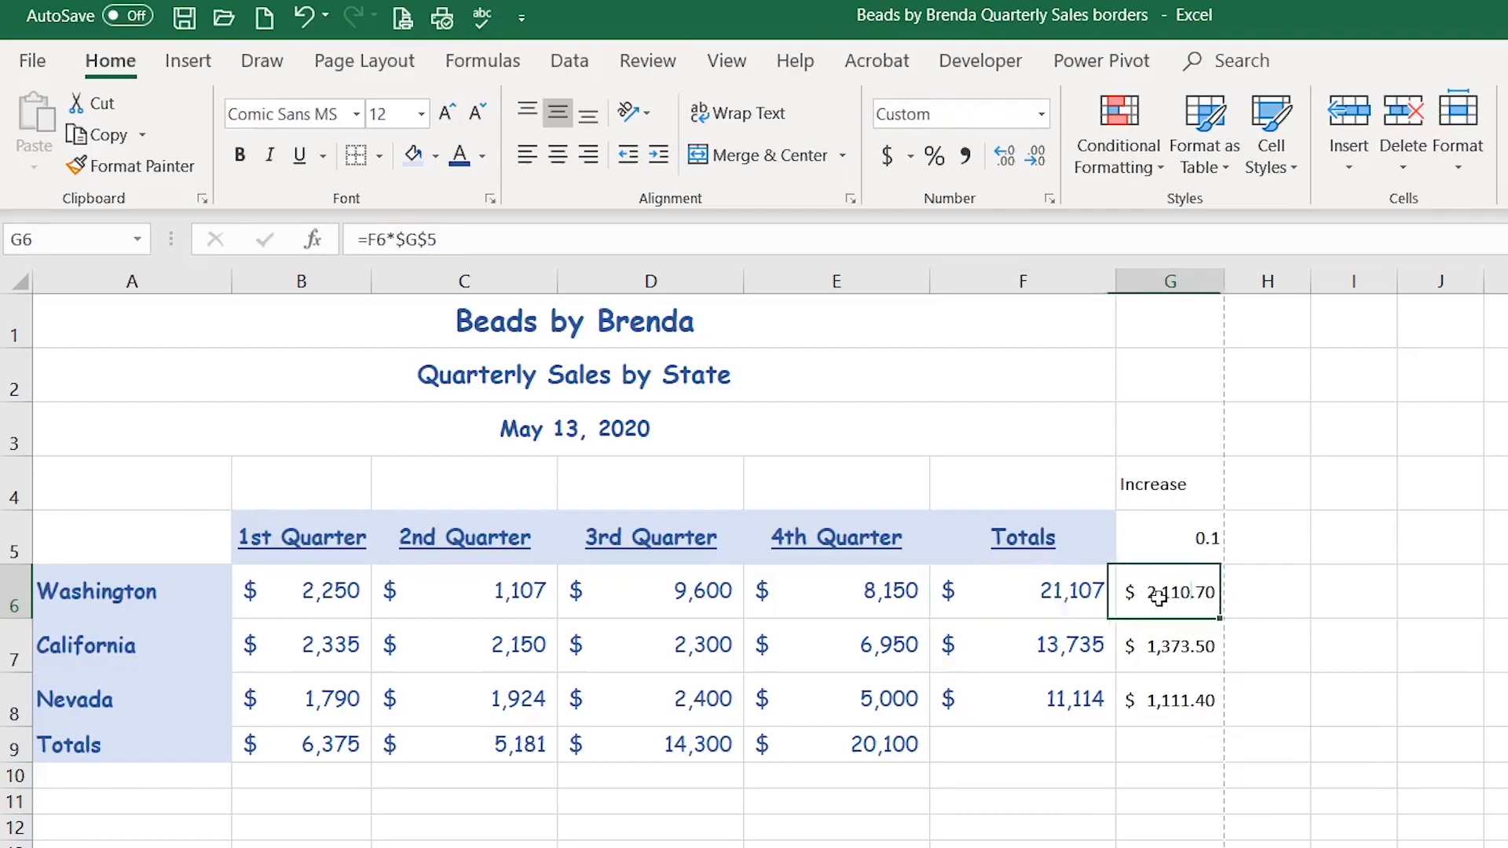
click(976, 598)
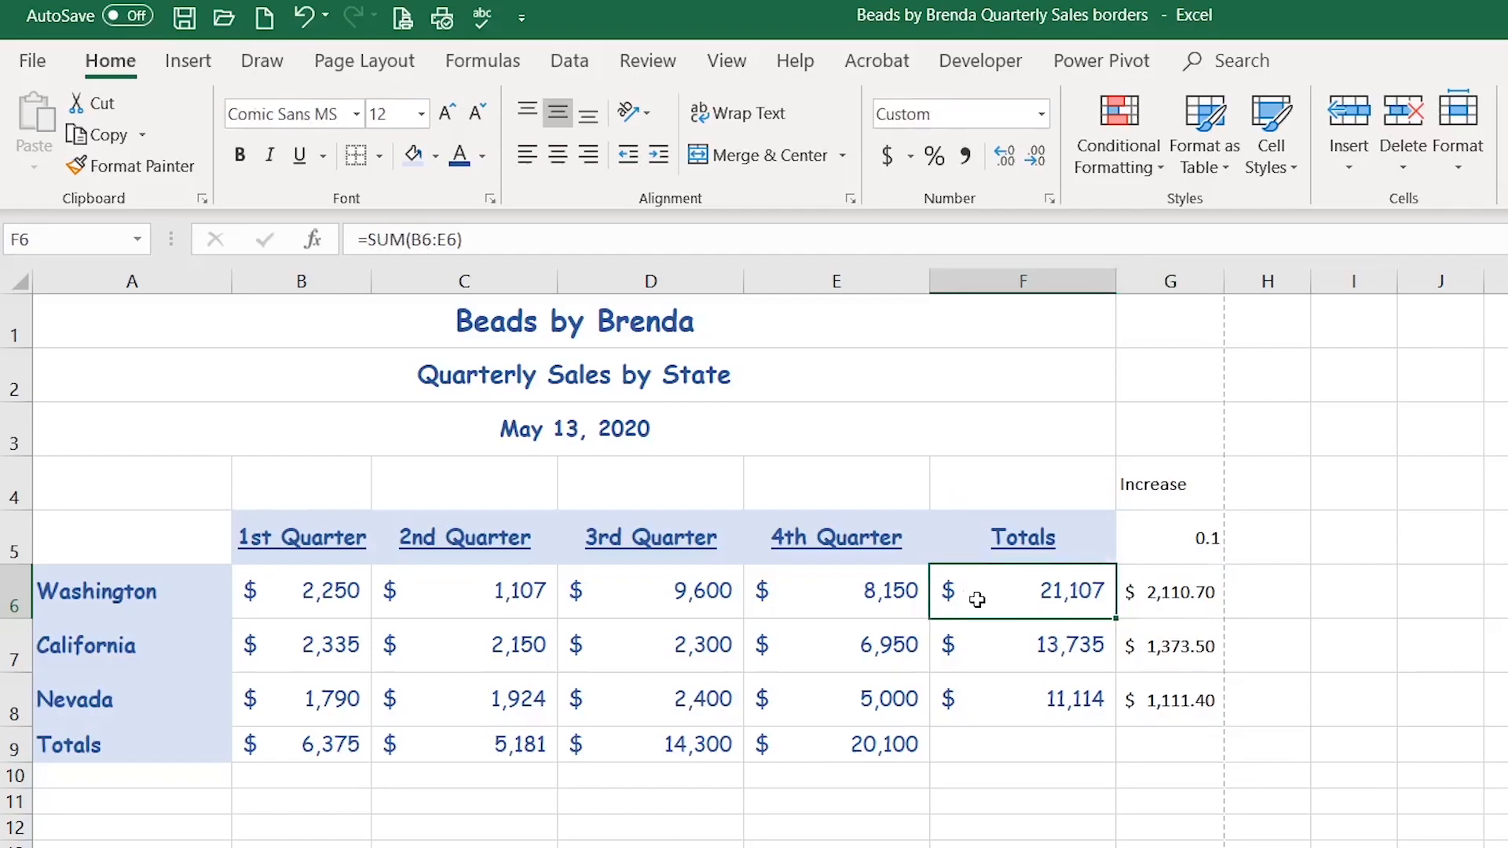
click(1216, 599)
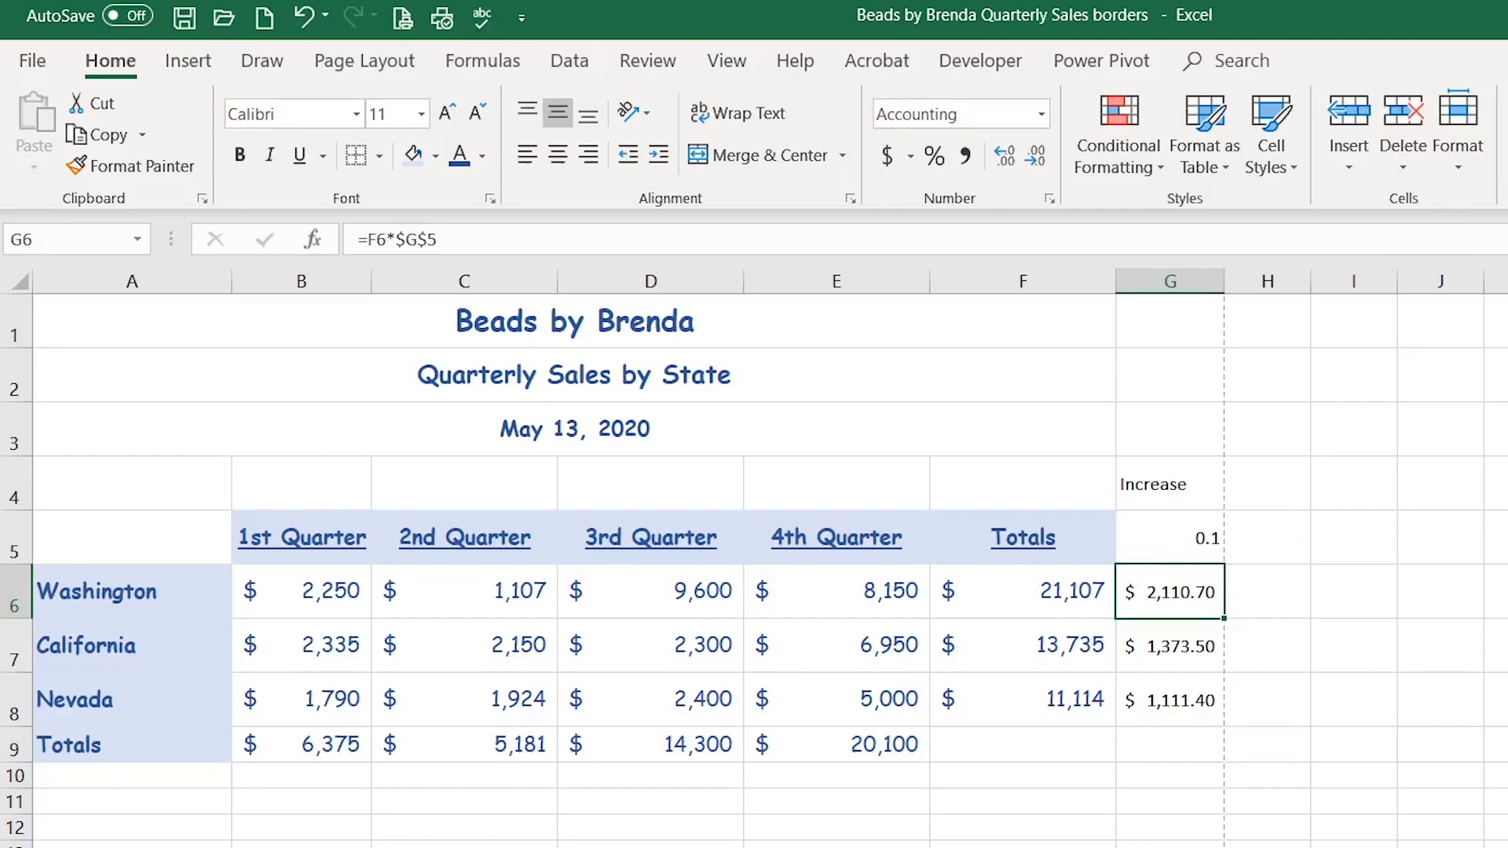
Step: Set the increase rate in cell G5 to 1.1
click(1169, 536)
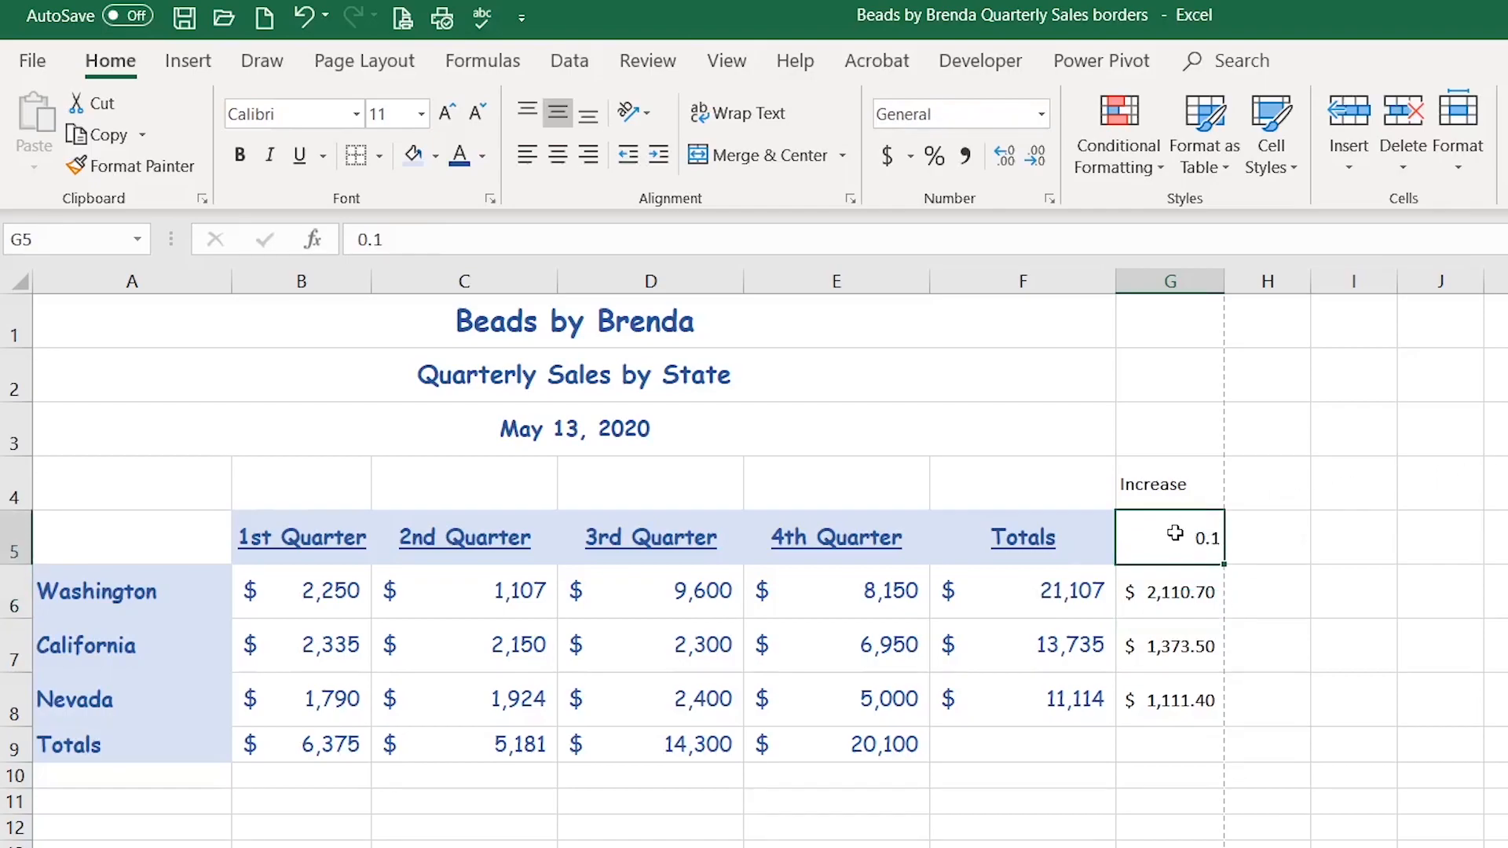
click(356, 238)
key(Delete)
text(1)
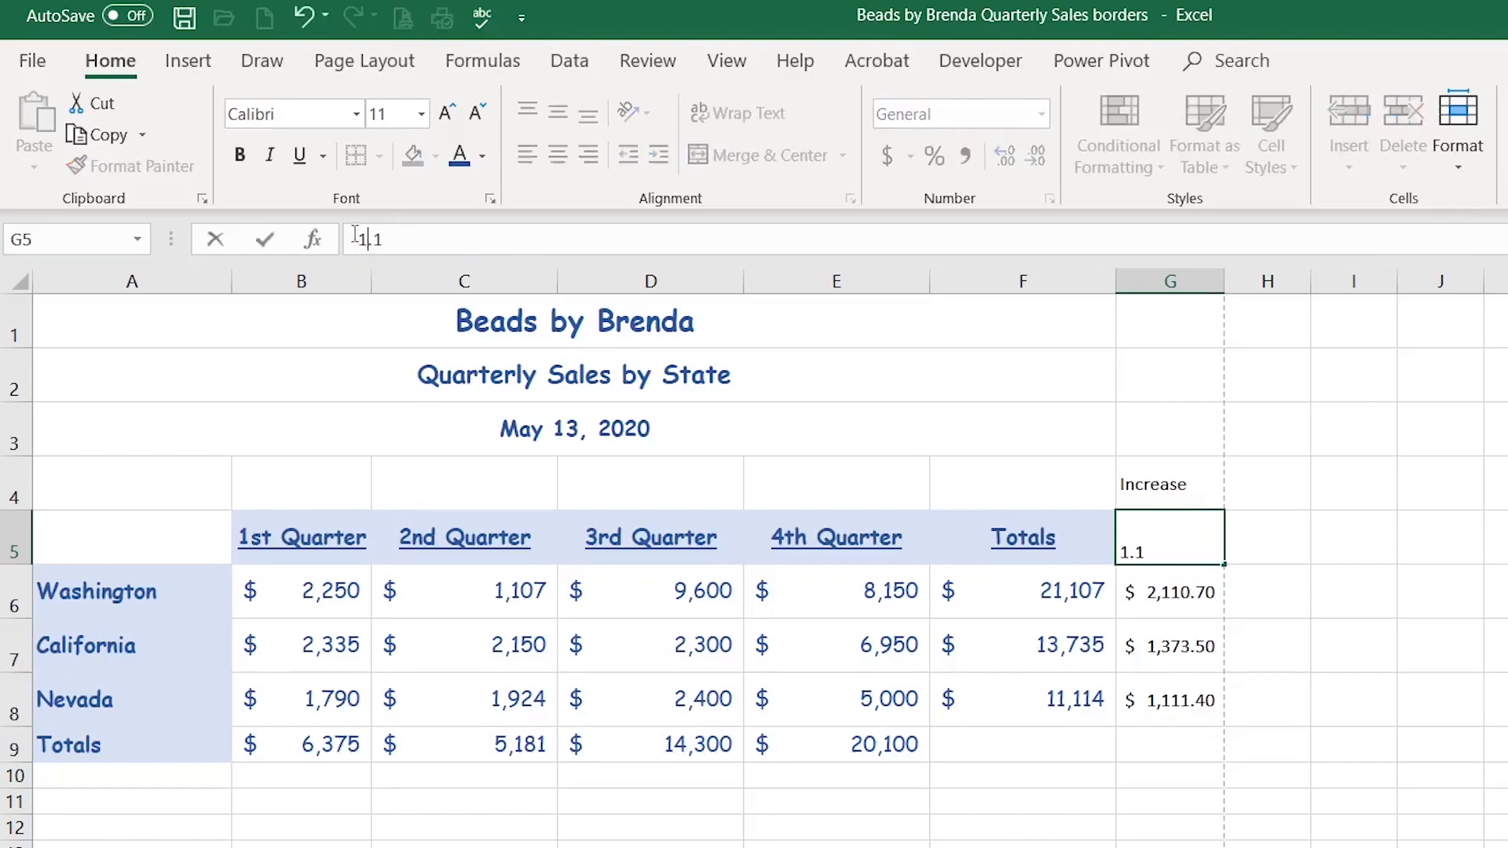
key(Return)
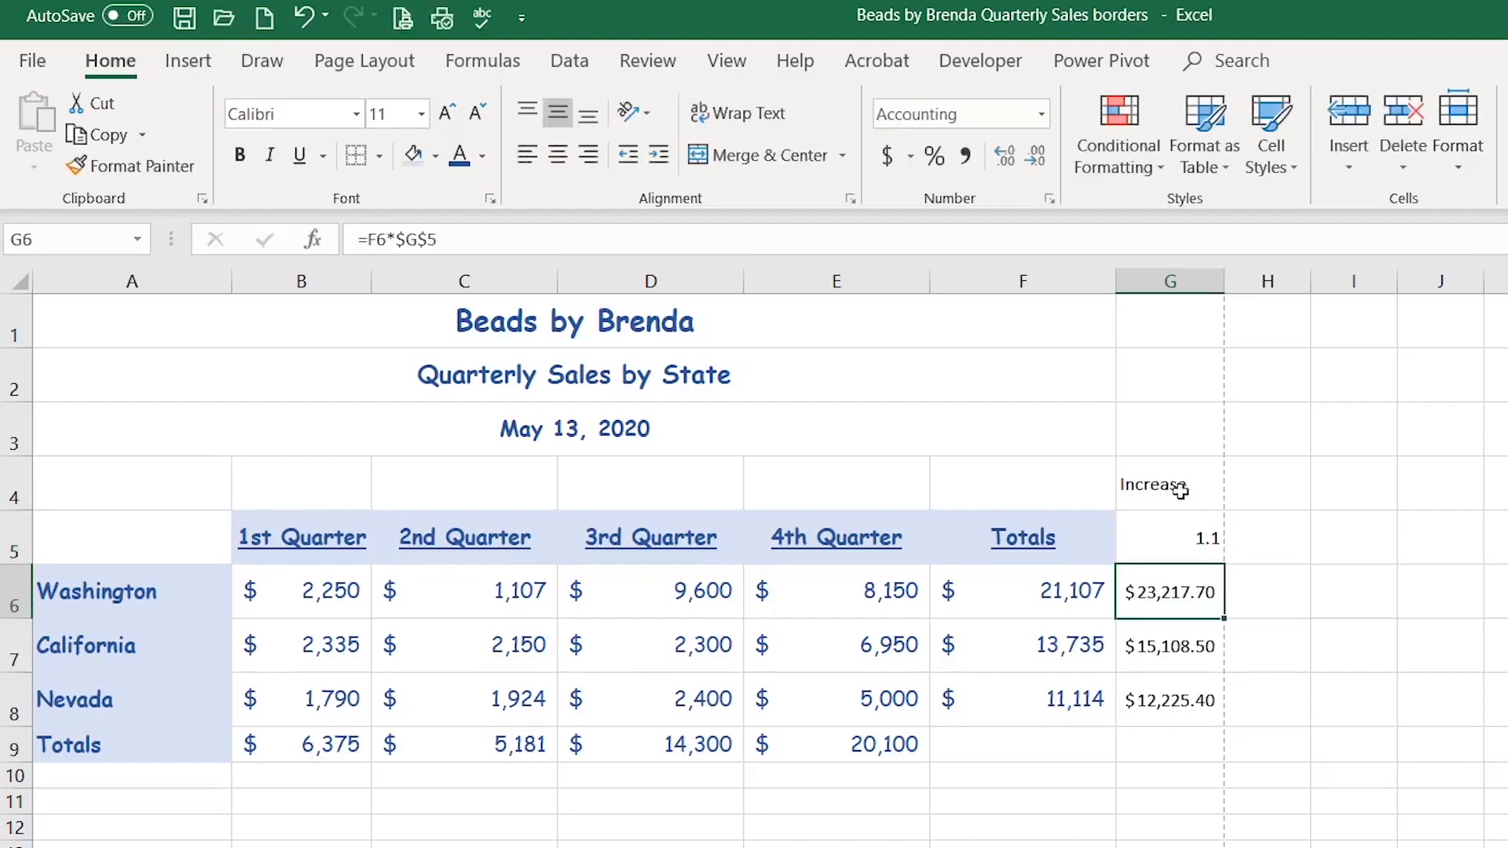
Step: Delete the formulas in cells G6 through G8
click(1230, 602)
click(1202, 592)
drag(1171, 592, 1171, 699)
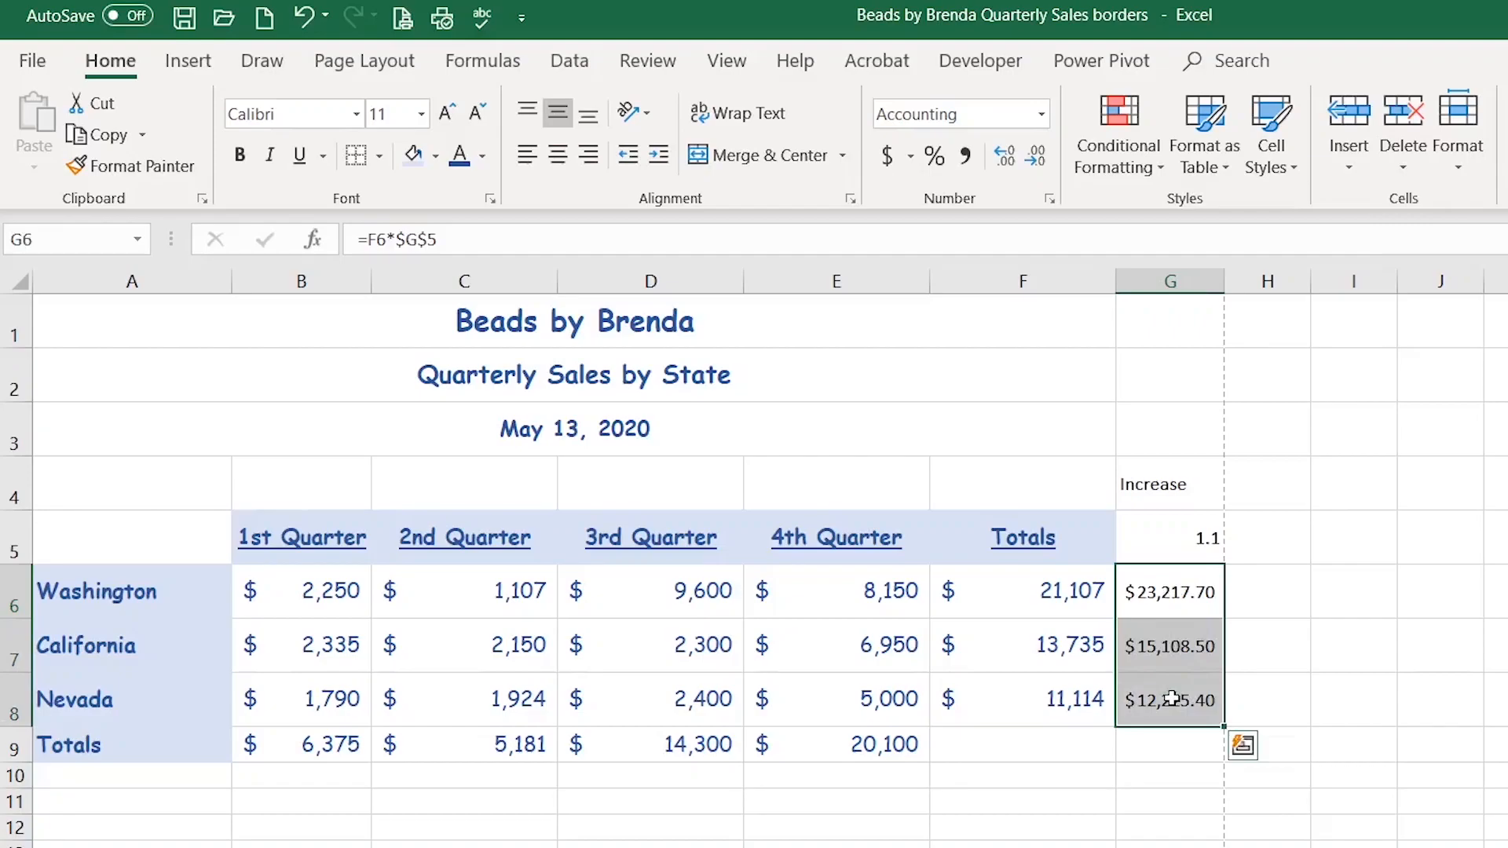
key(Delete)
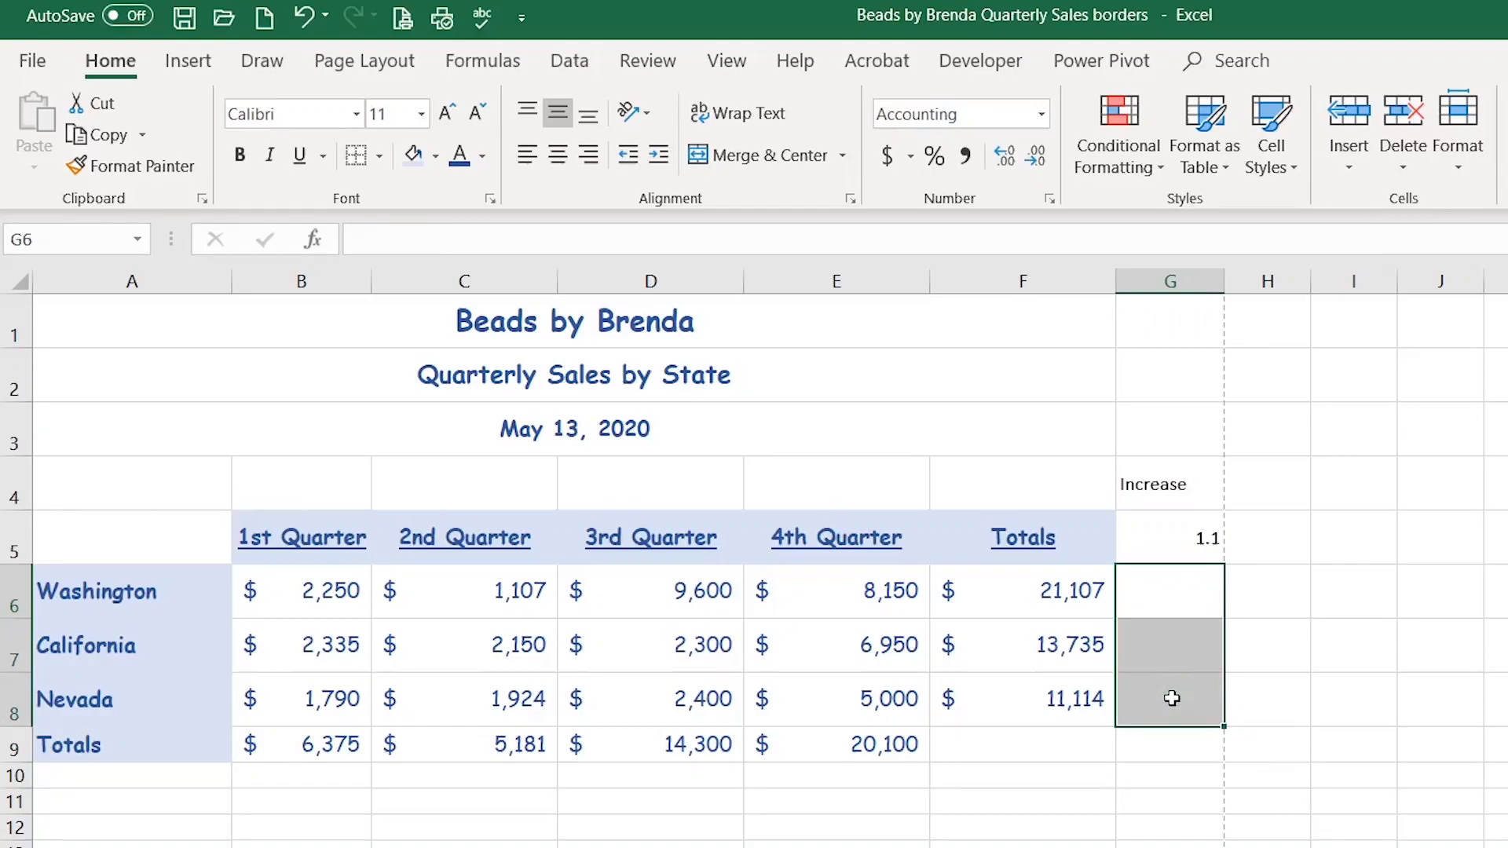
Step: Enter the formula =F6*G5 in cell G6, leaving both cell references relative
click(1182, 600)
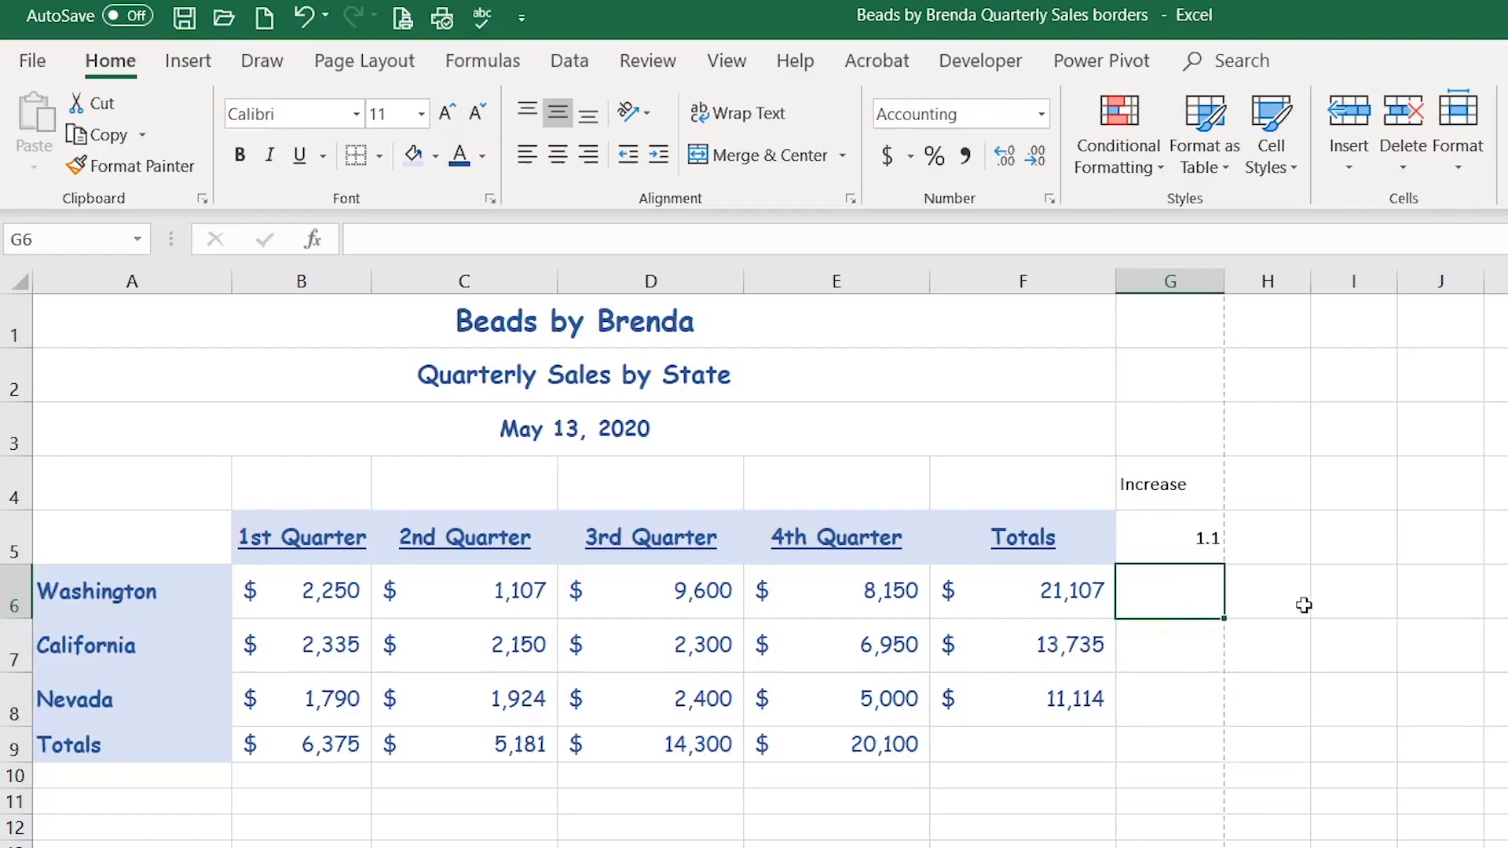
text(=)
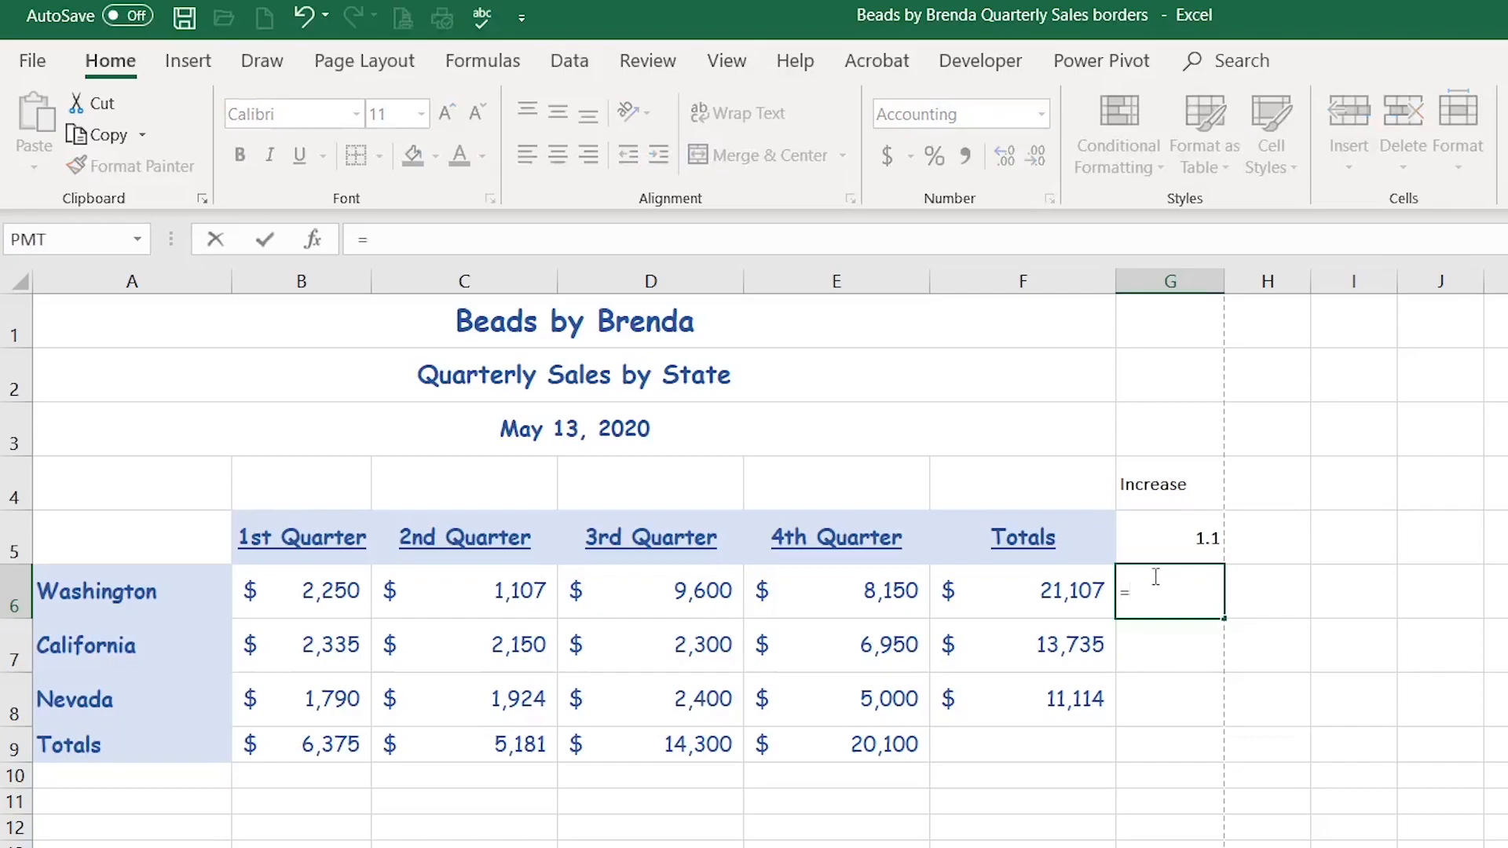
click(1039, 581)
text(*)
click(1175, 525)
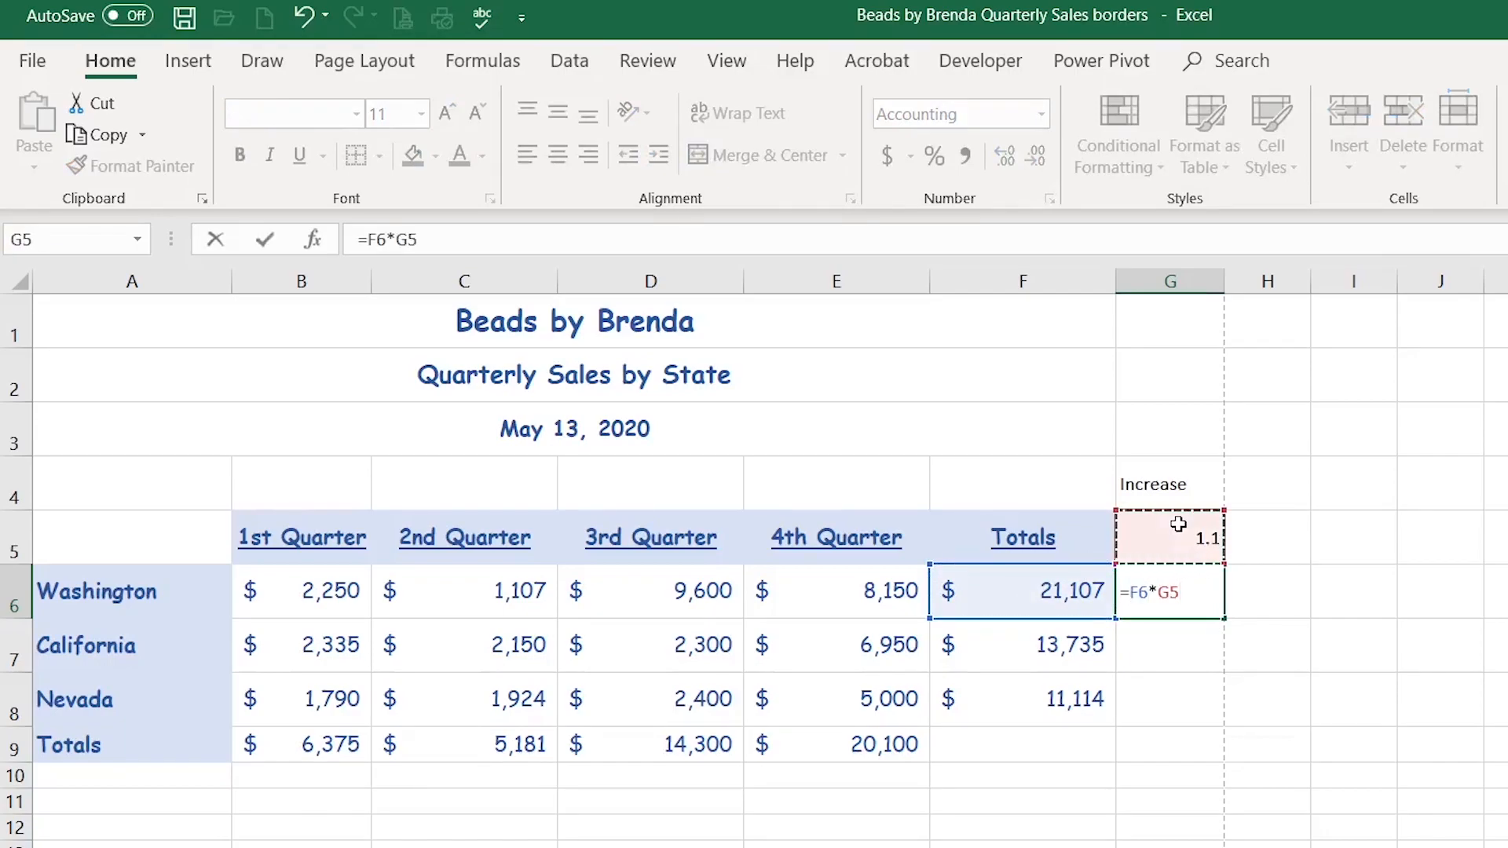
key(Return)
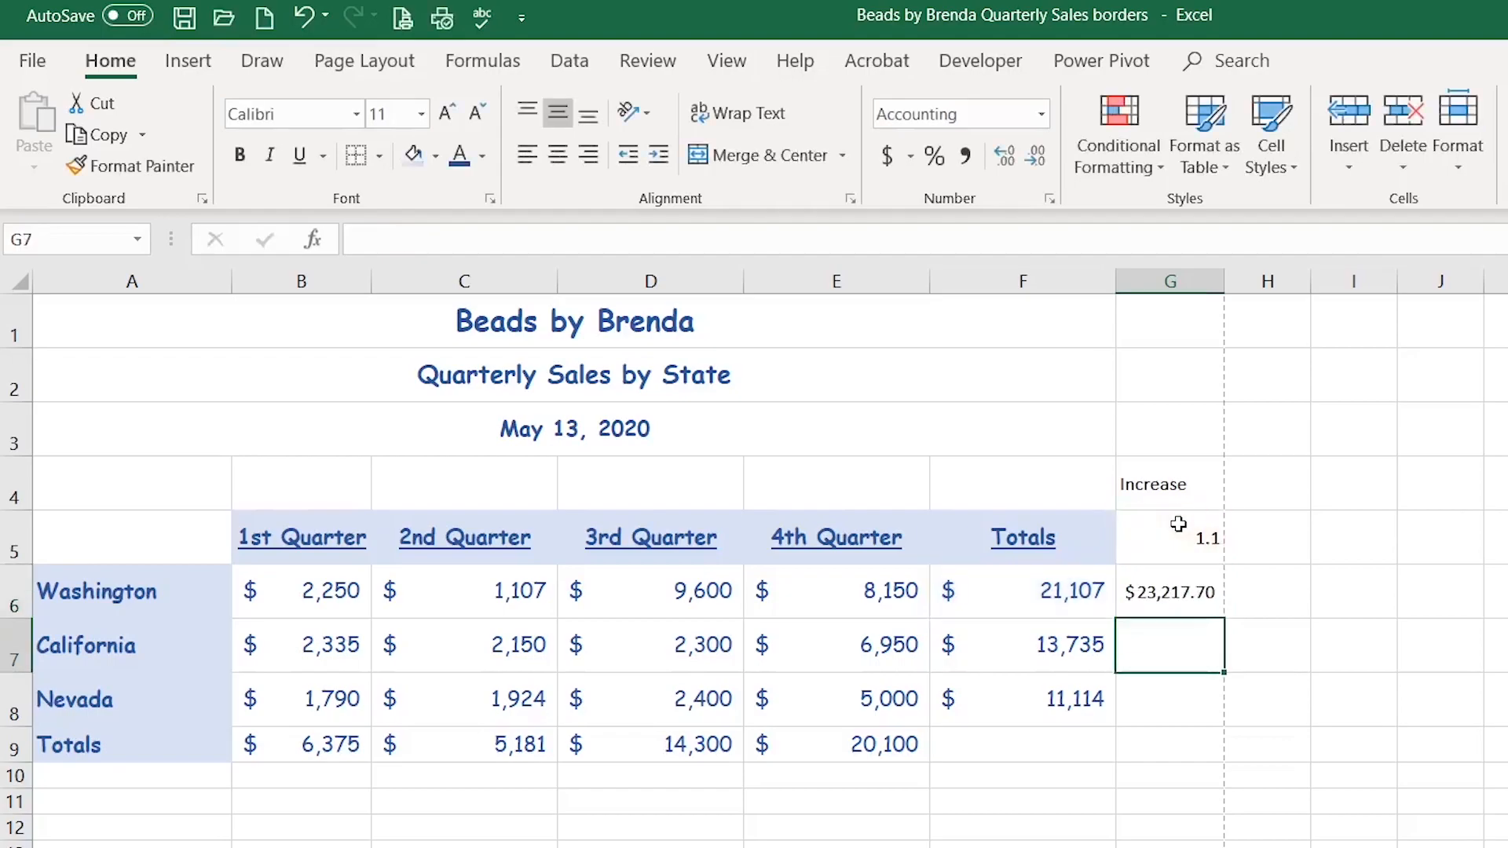
Step: Copy the relative-reference formula from G6 down through G8 and autofit the width of column G
click(1174, 590)
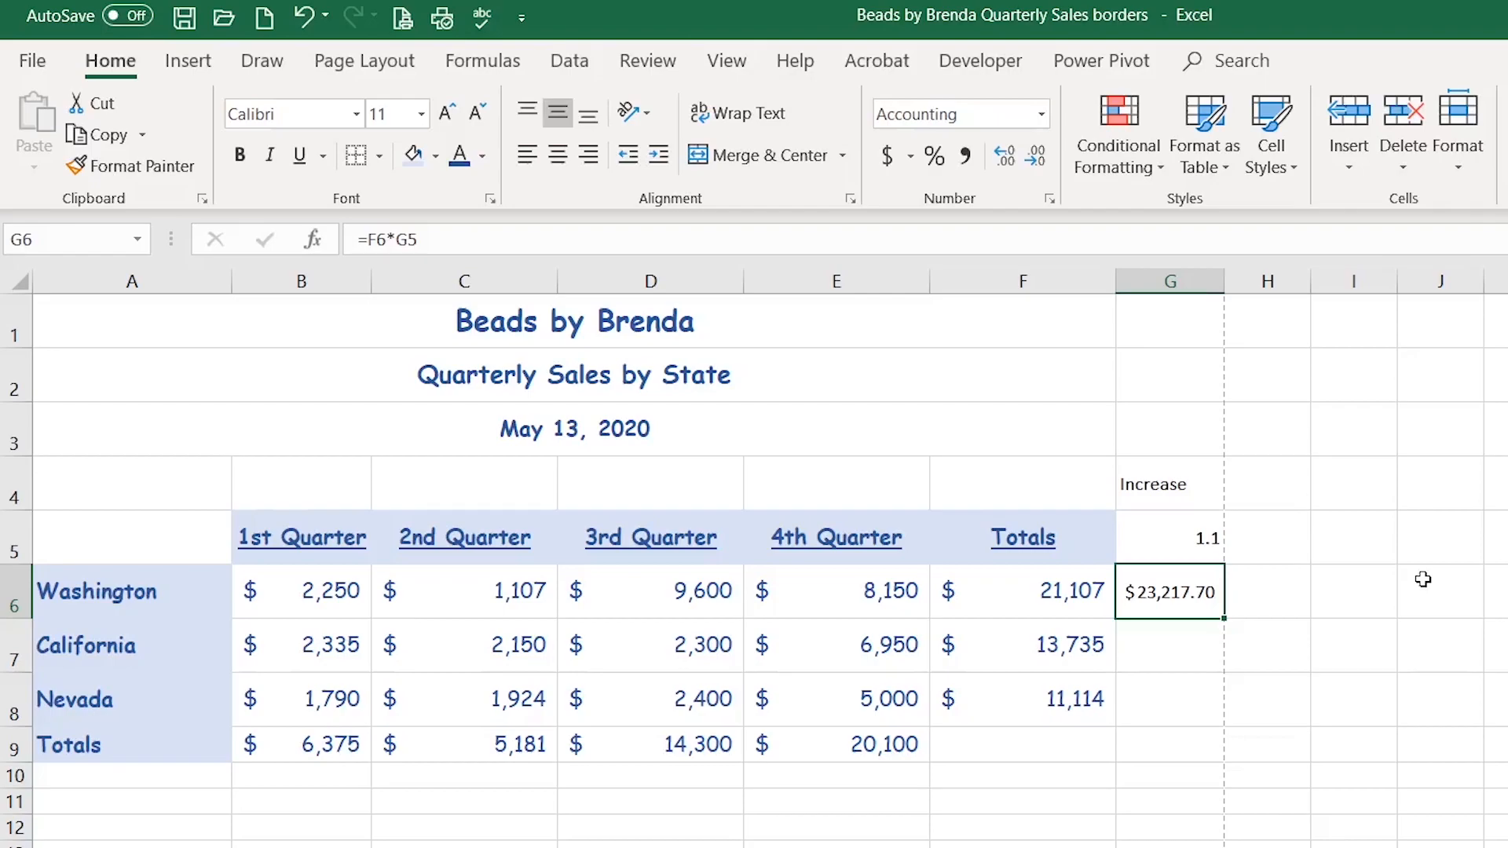
drag(1226, 621, 1222, 721)
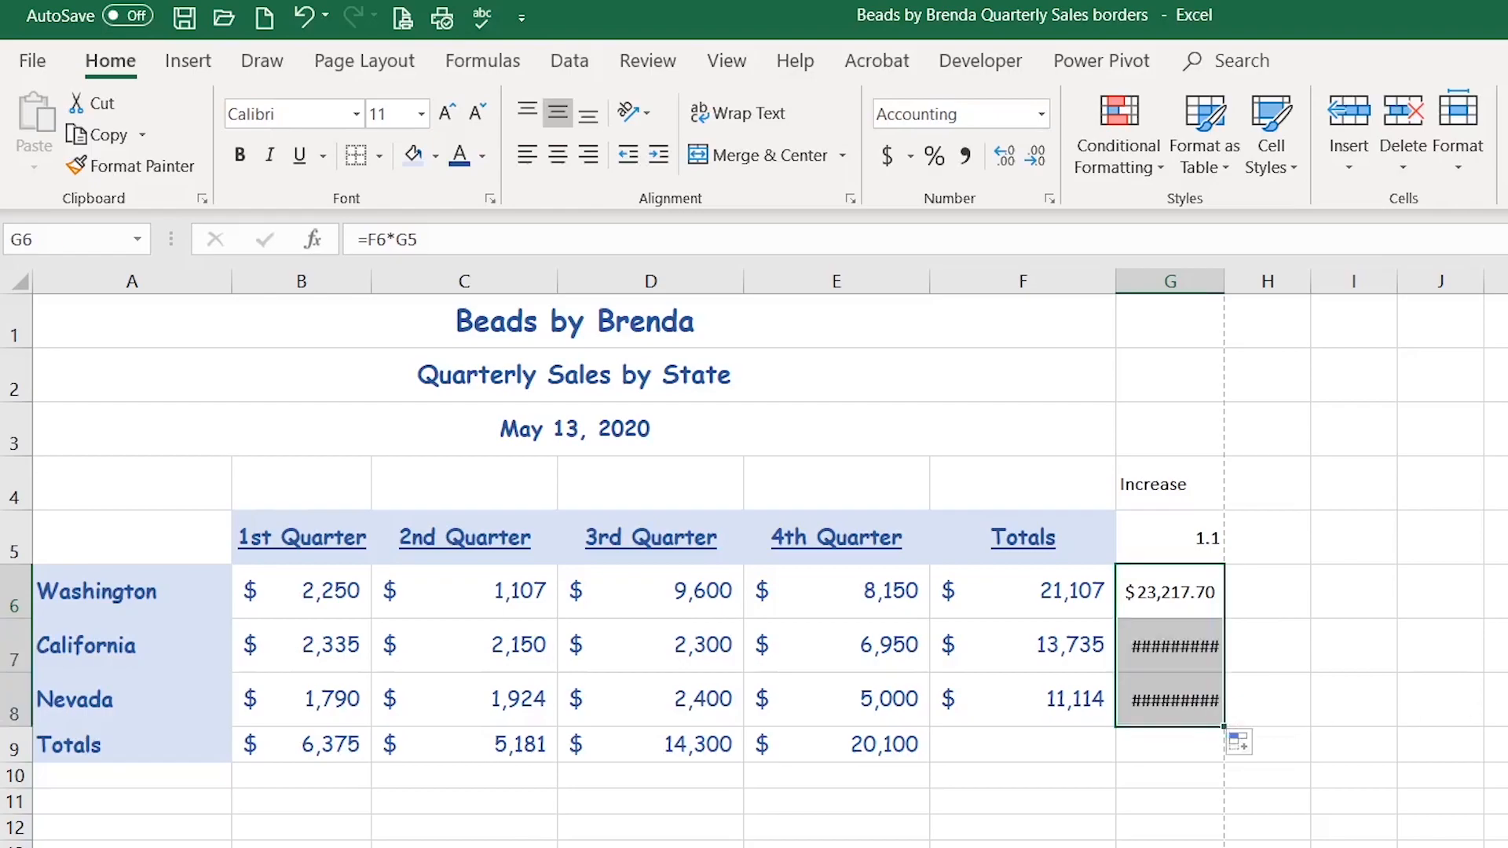
double_click(1224, 281)
Step: Examine the copied formula in G7 to see which cells it references
click(1230, 651)
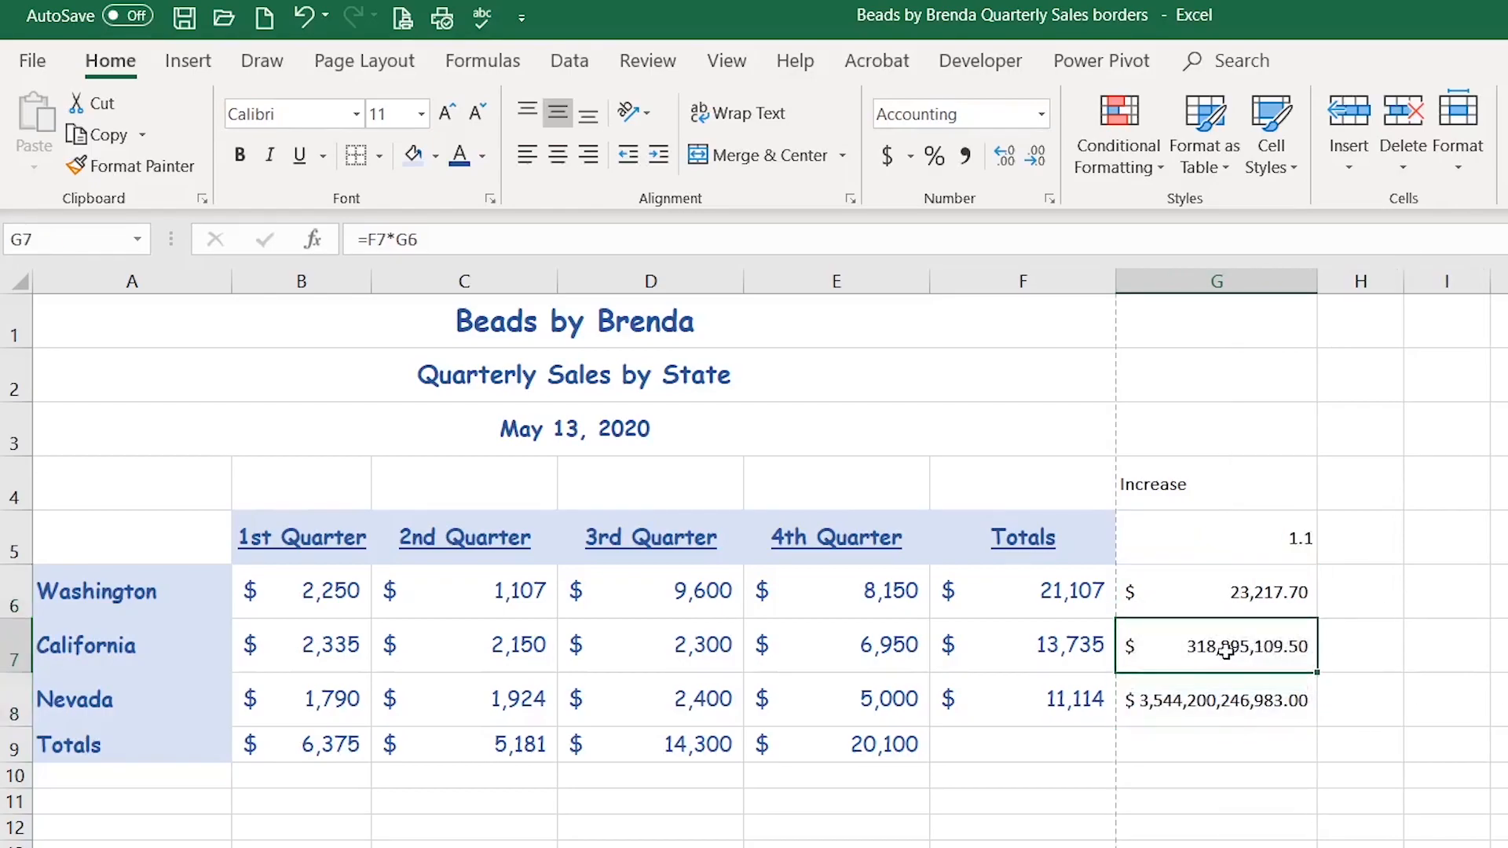
double_click(1230, 652)
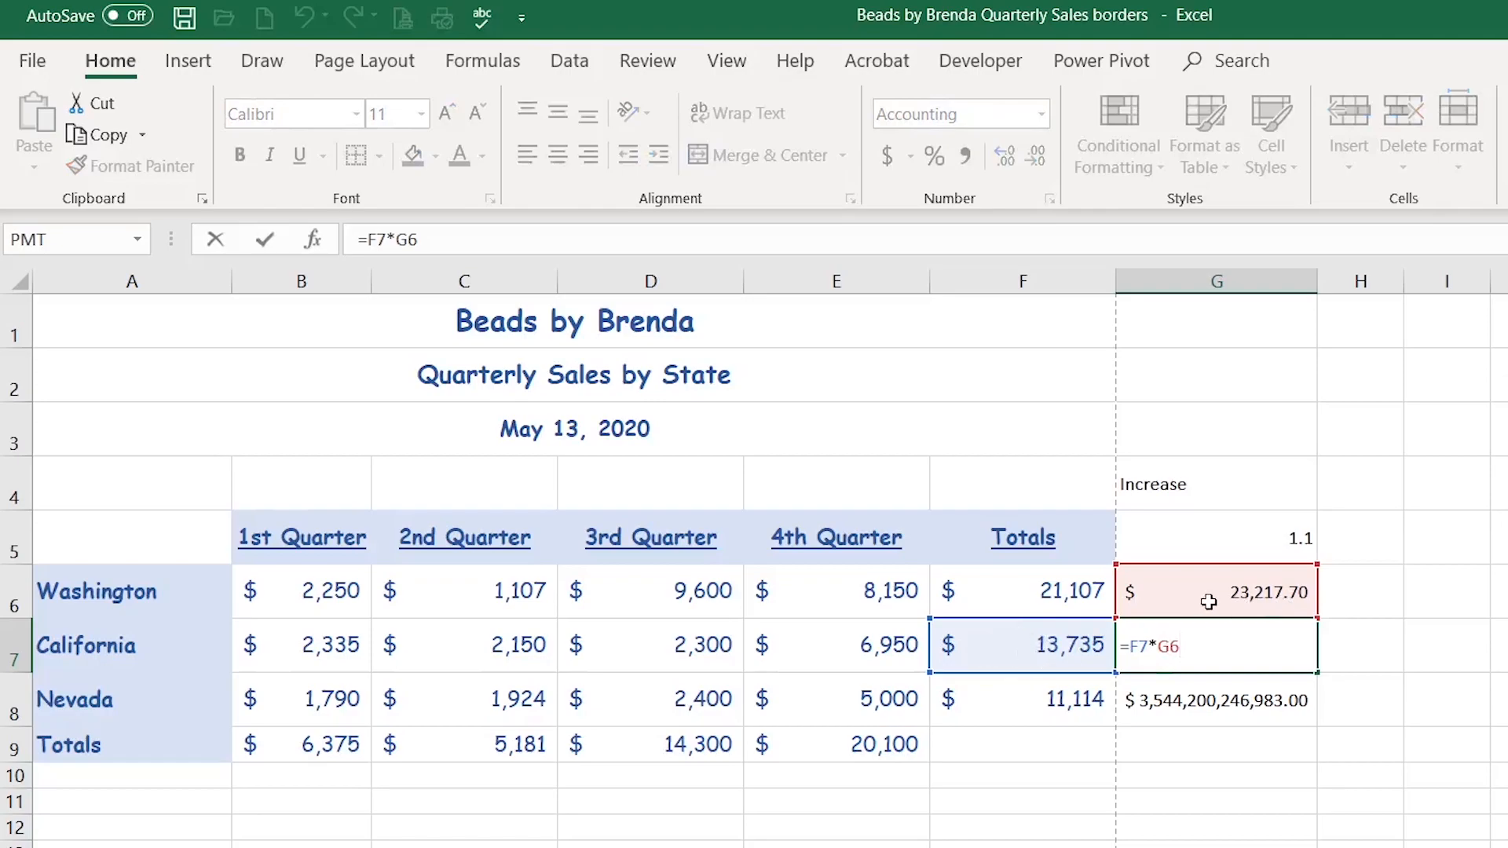
key(ctrl+Return)
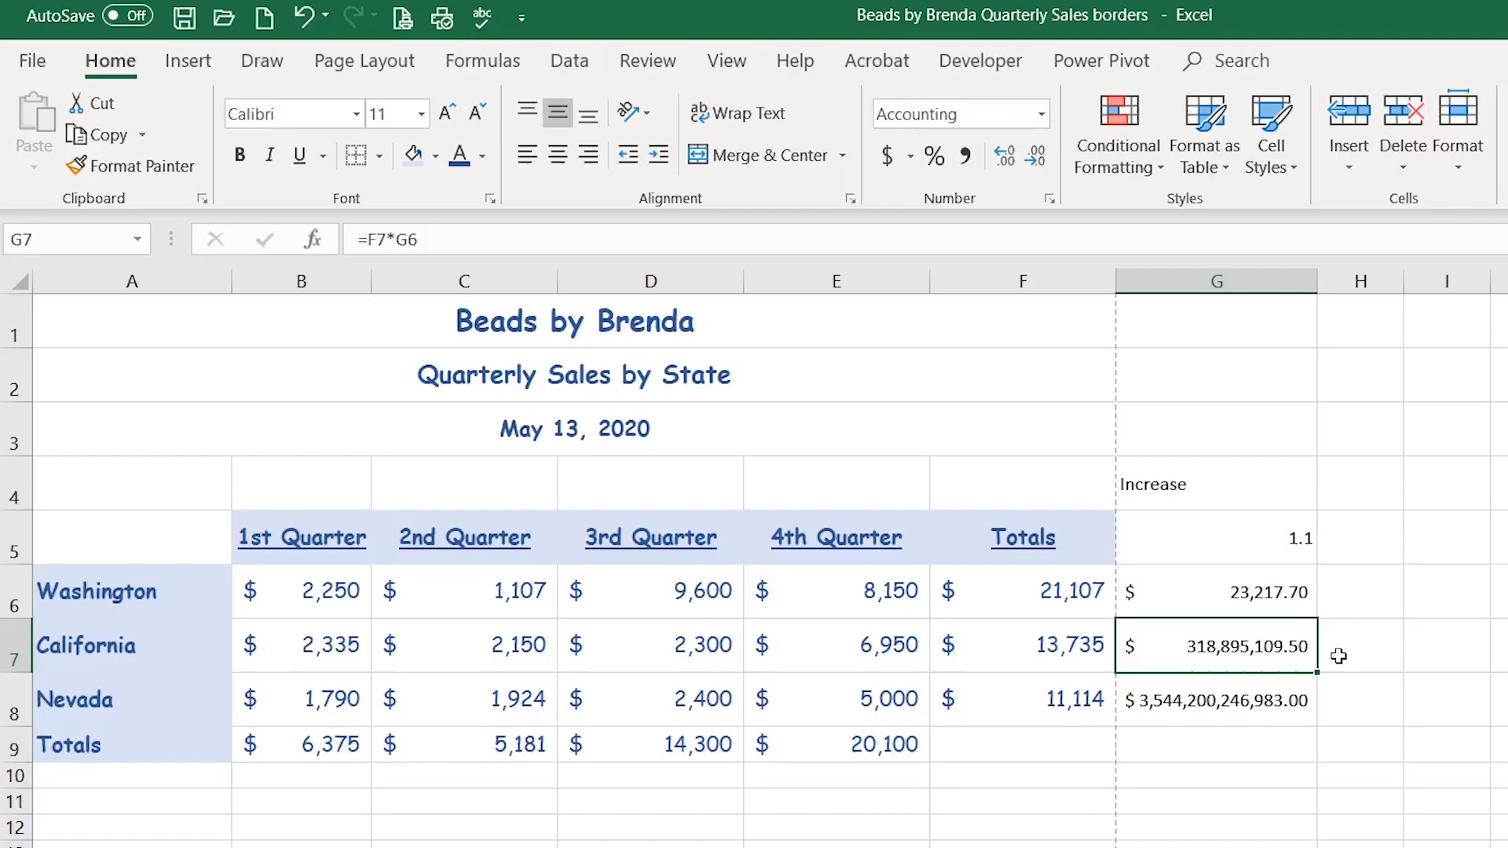
Step: Trace the formulas in G6 and G7 back to the total and increase cells that each one multiplies
click(1232, 592)
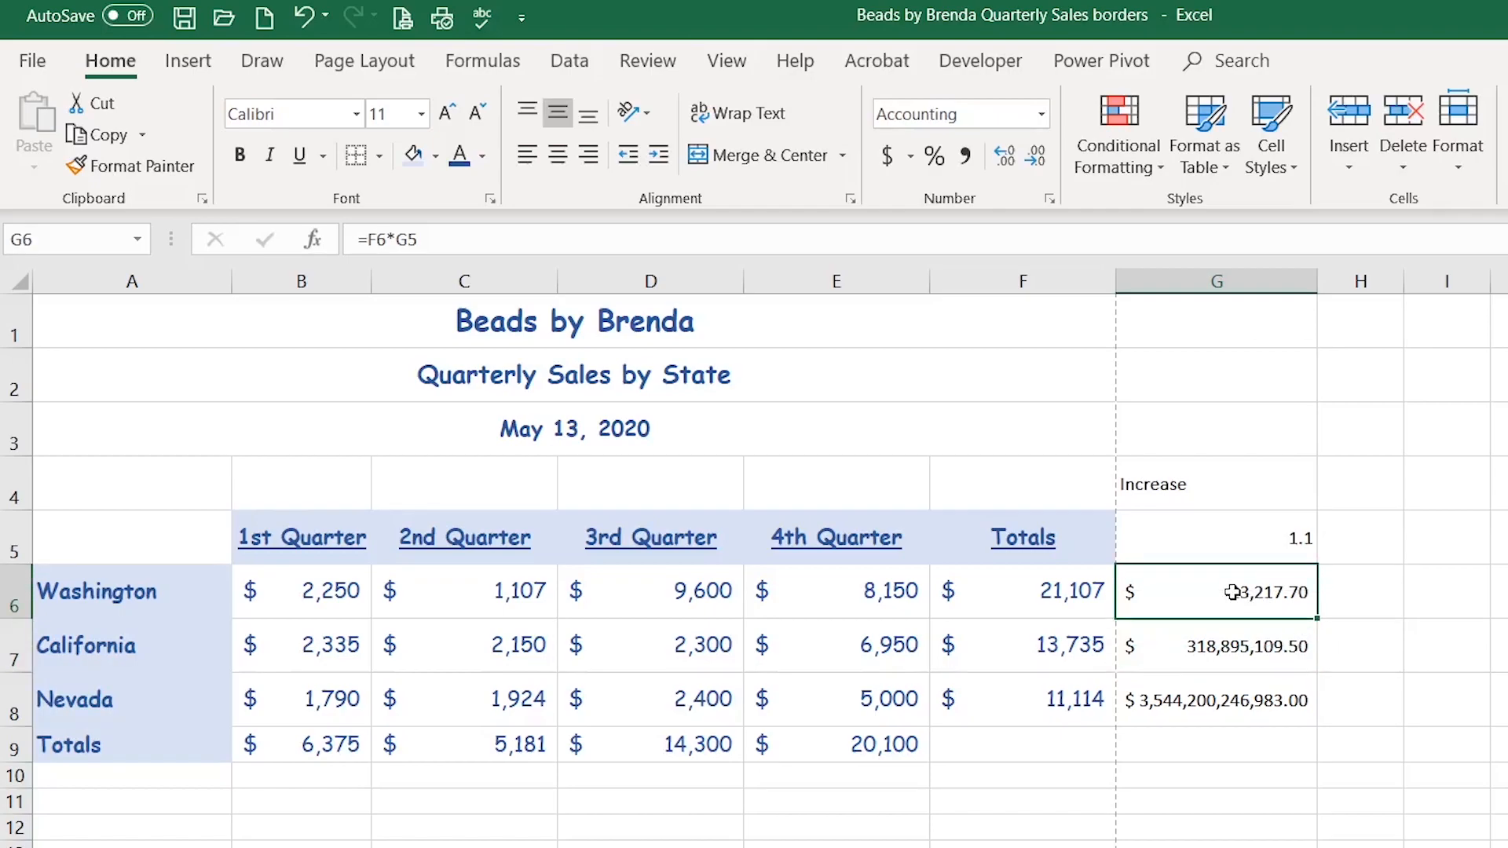
click(1033, 593)
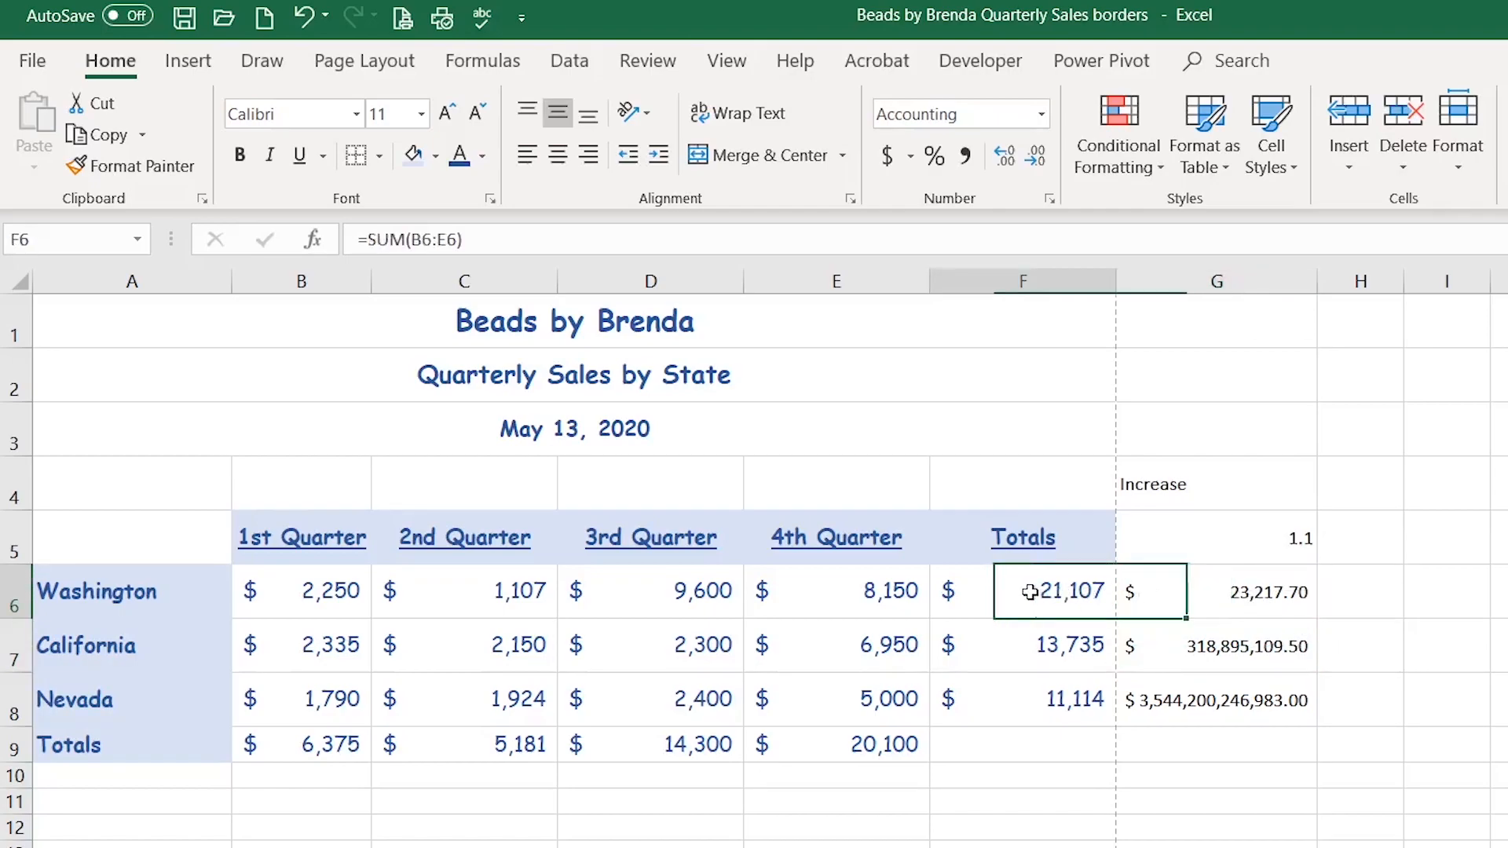
click(1231, 546)
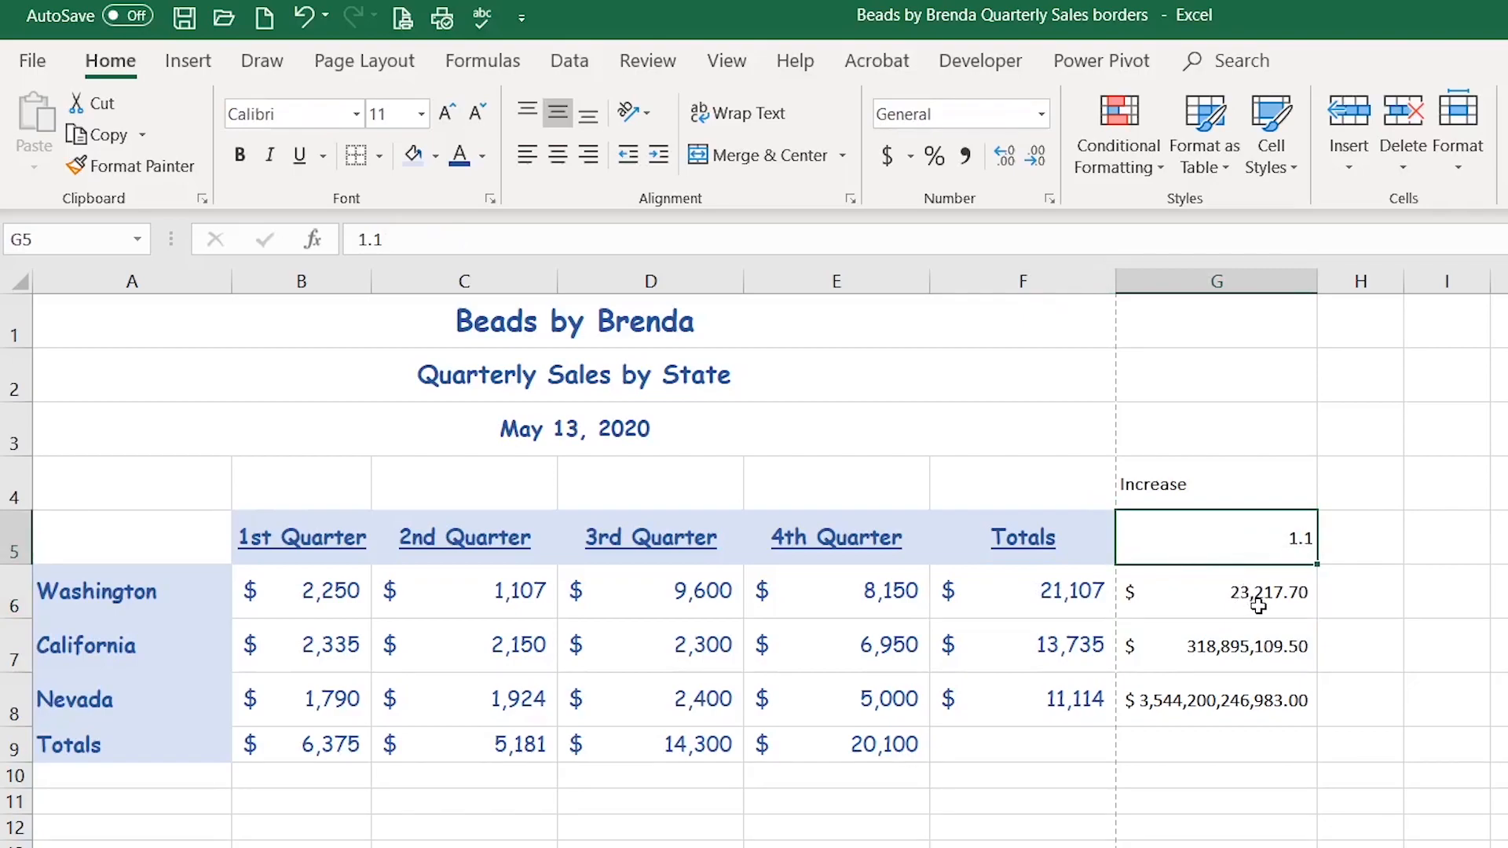
click(1257, 651)
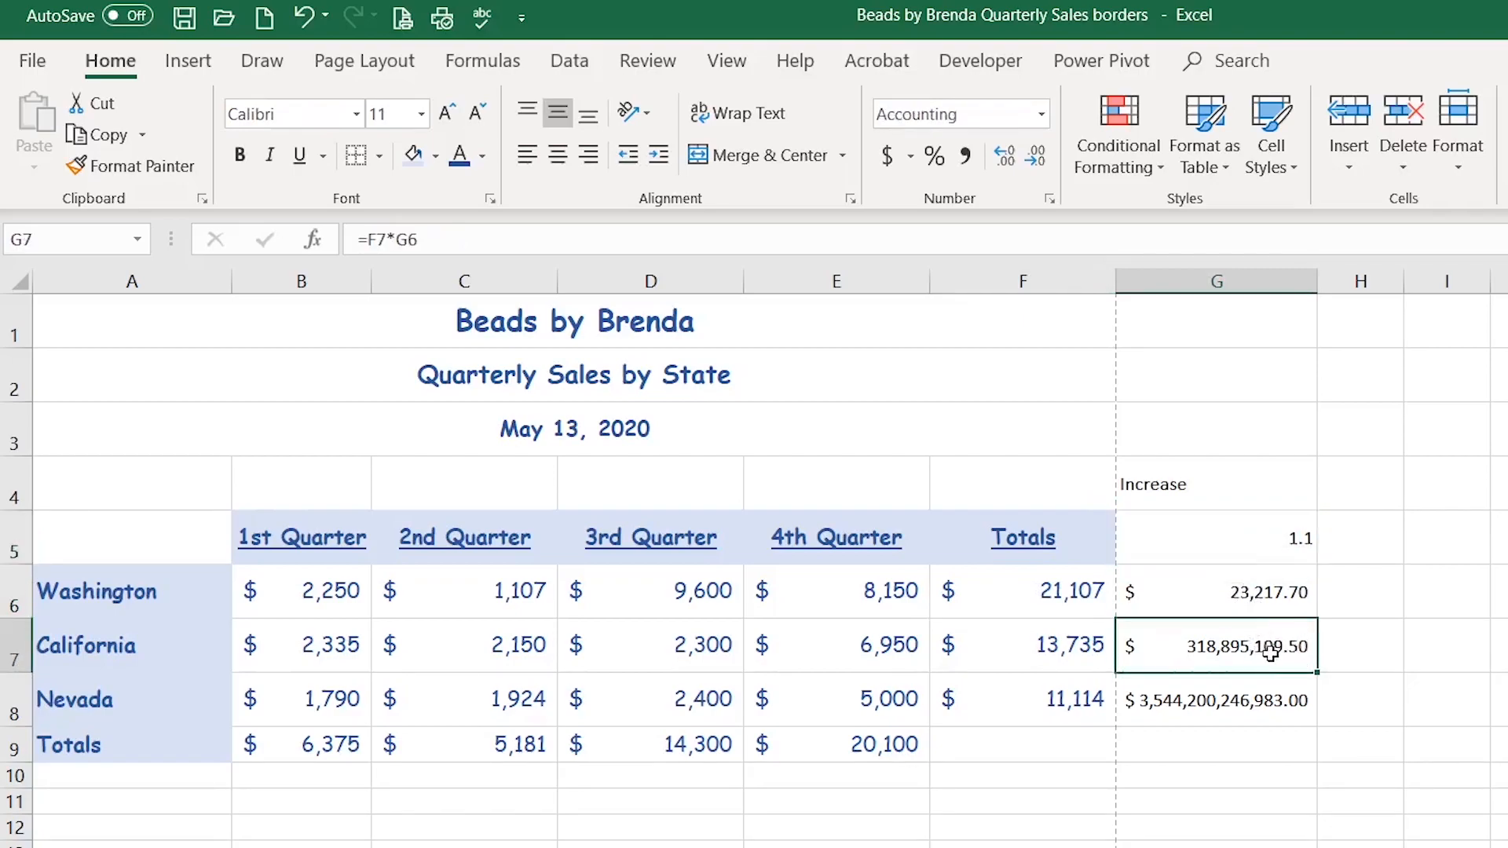
click(1026, 654)
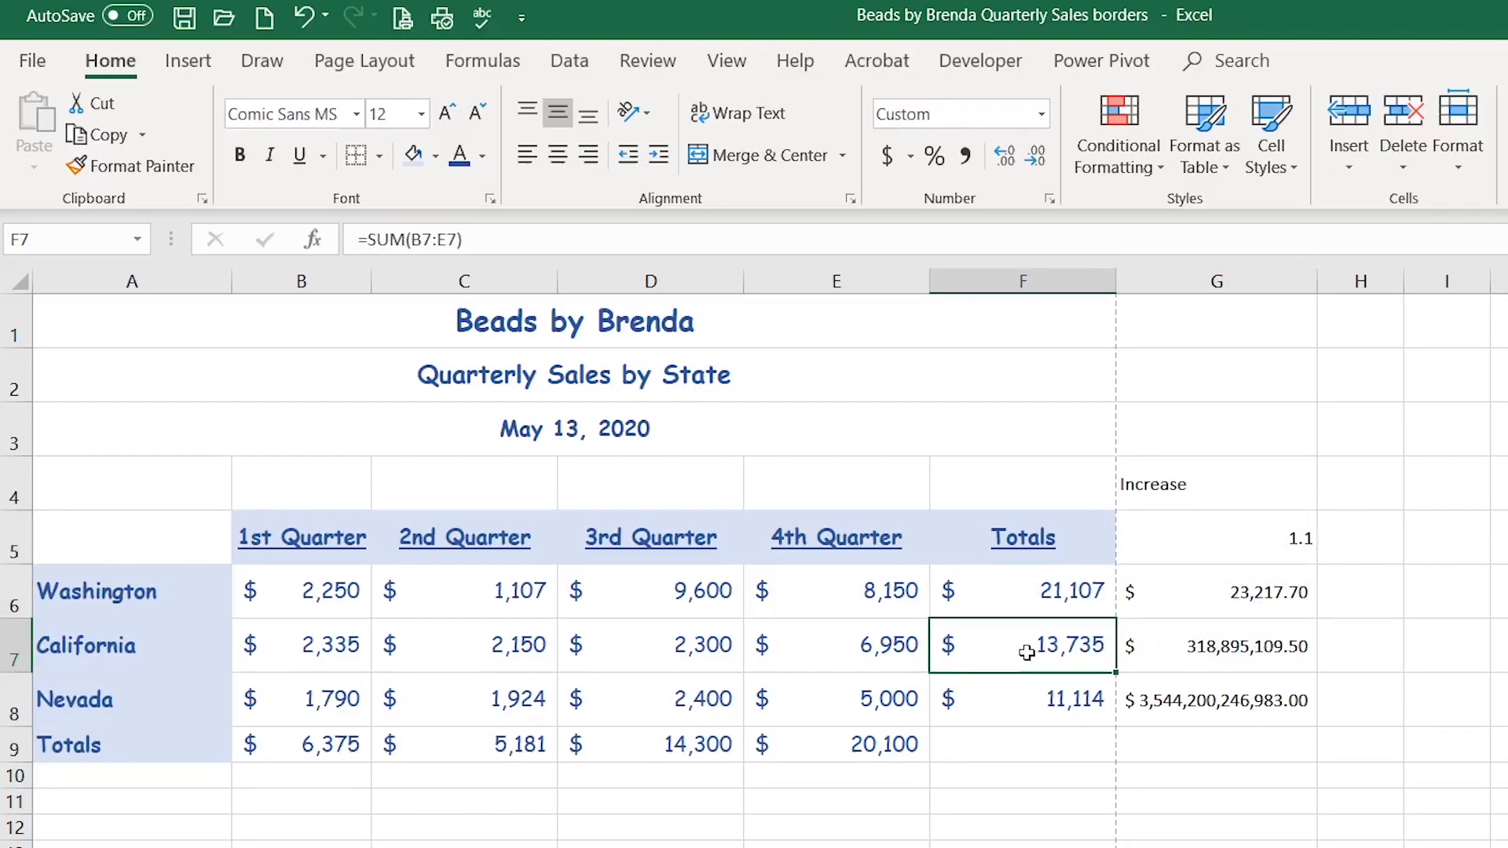
click(1215, 595)
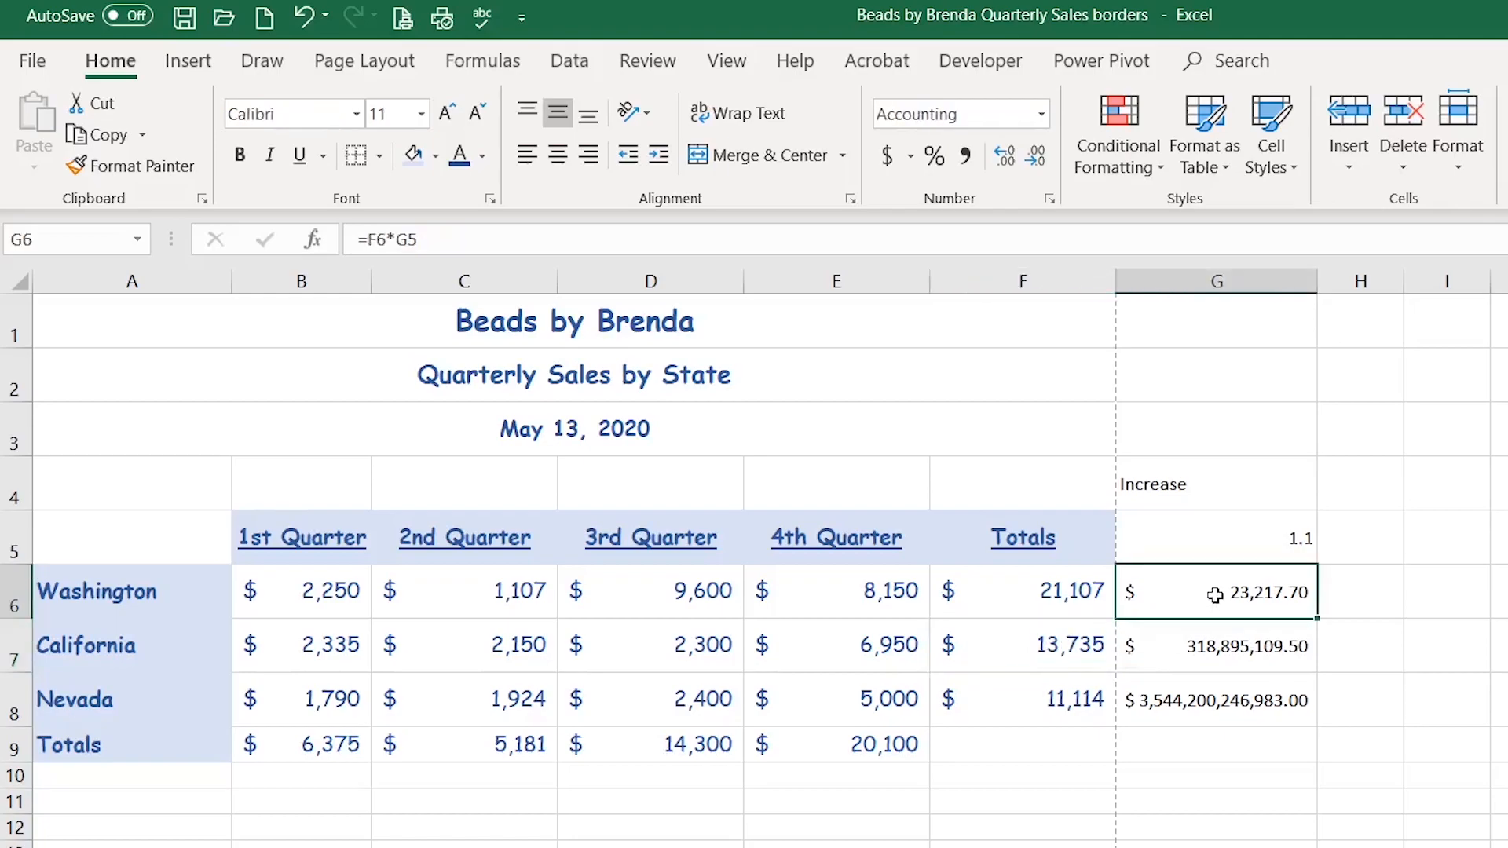
Step: Inspect the cell references used by the copied formulas in G7 and G8, leaving both formulas as they are
double_click(1245, 645)
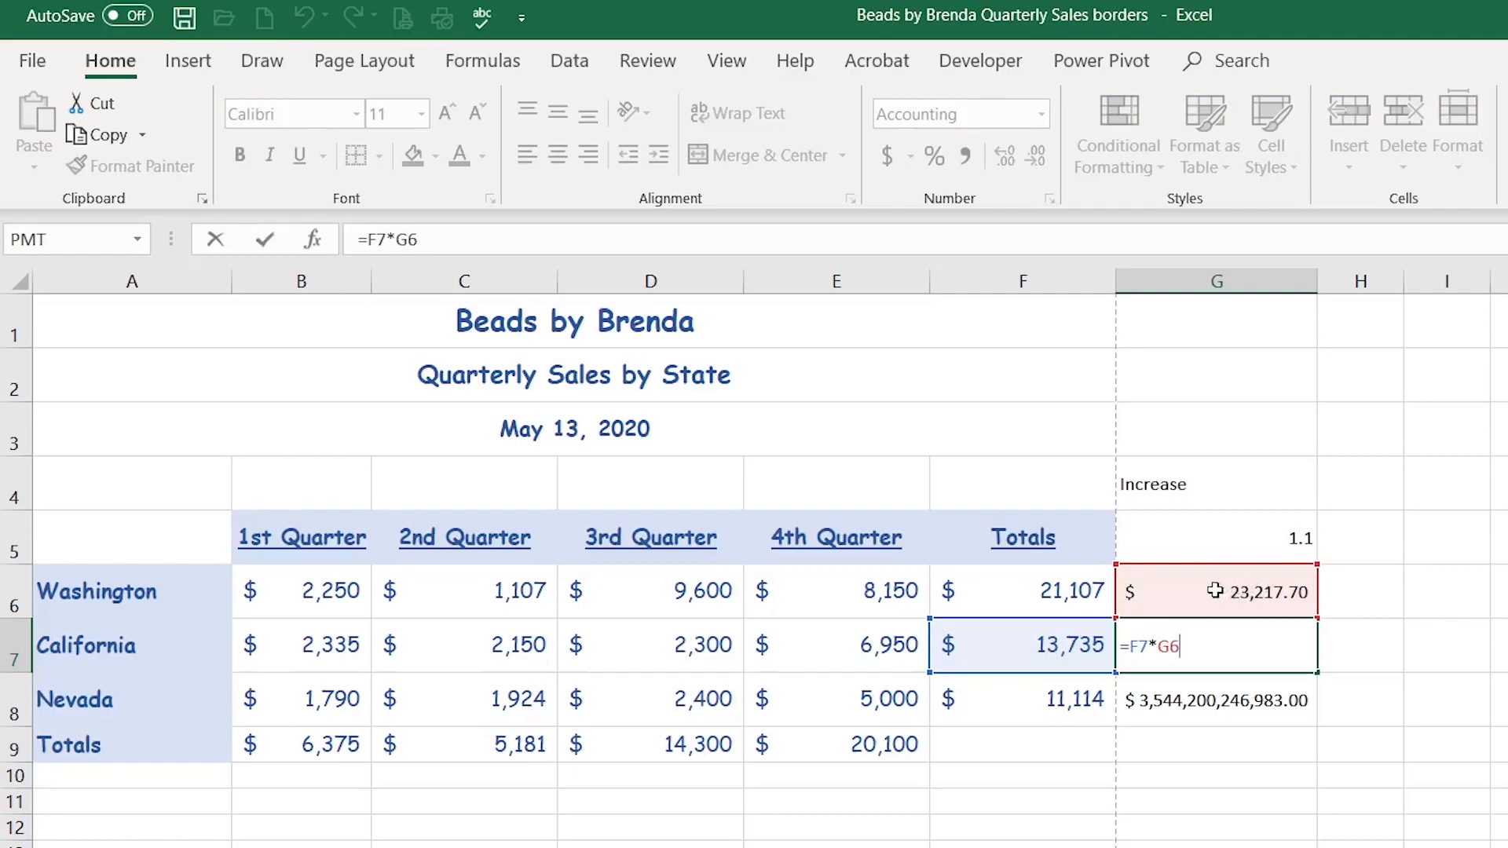
key(ctrl+Return)
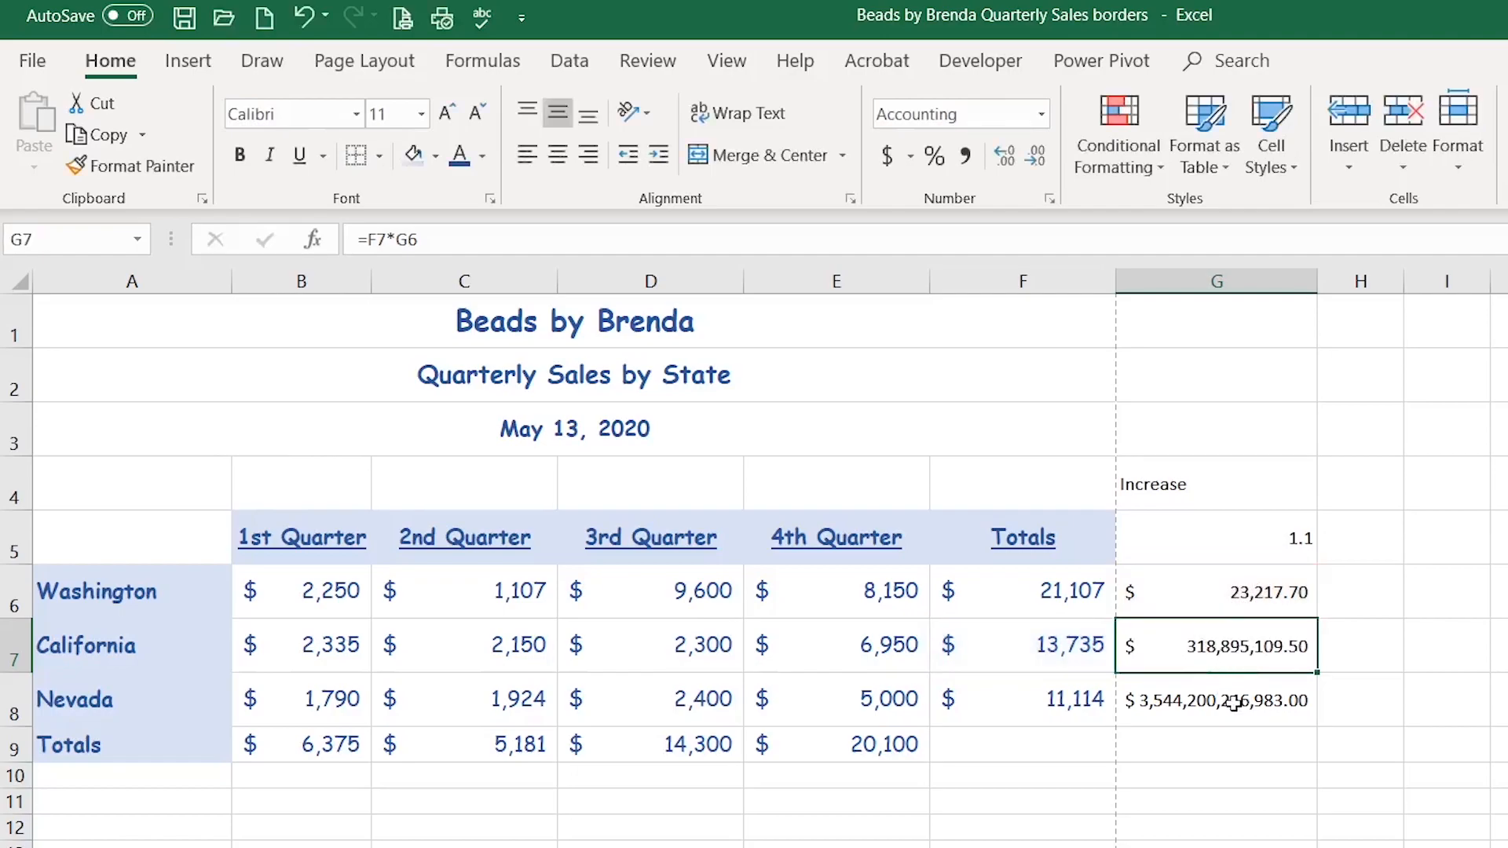
click(1234, 703)
double_click(1235, 703)
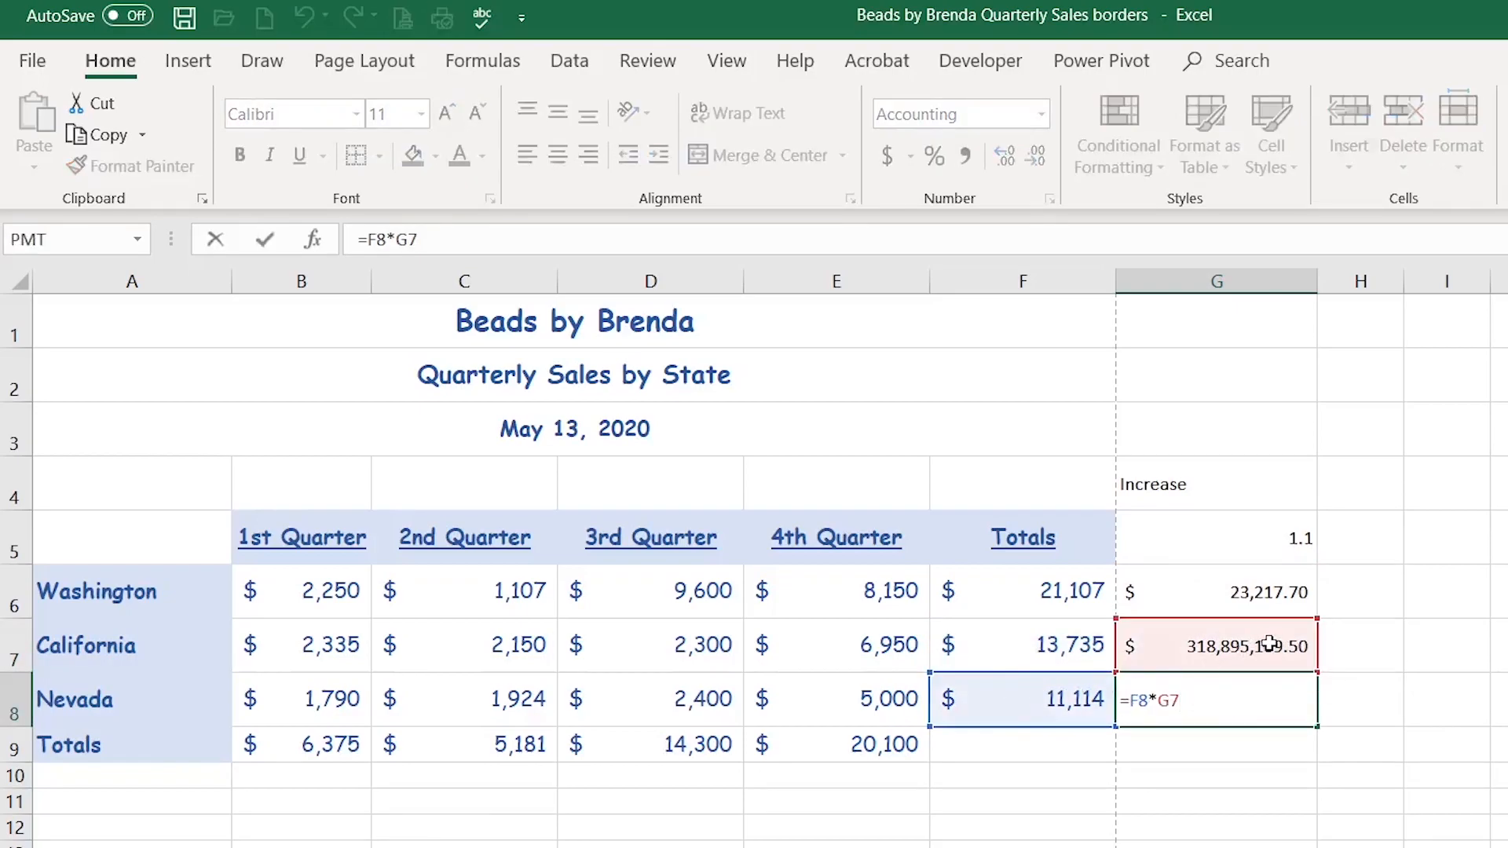
key(ctrl+Return)
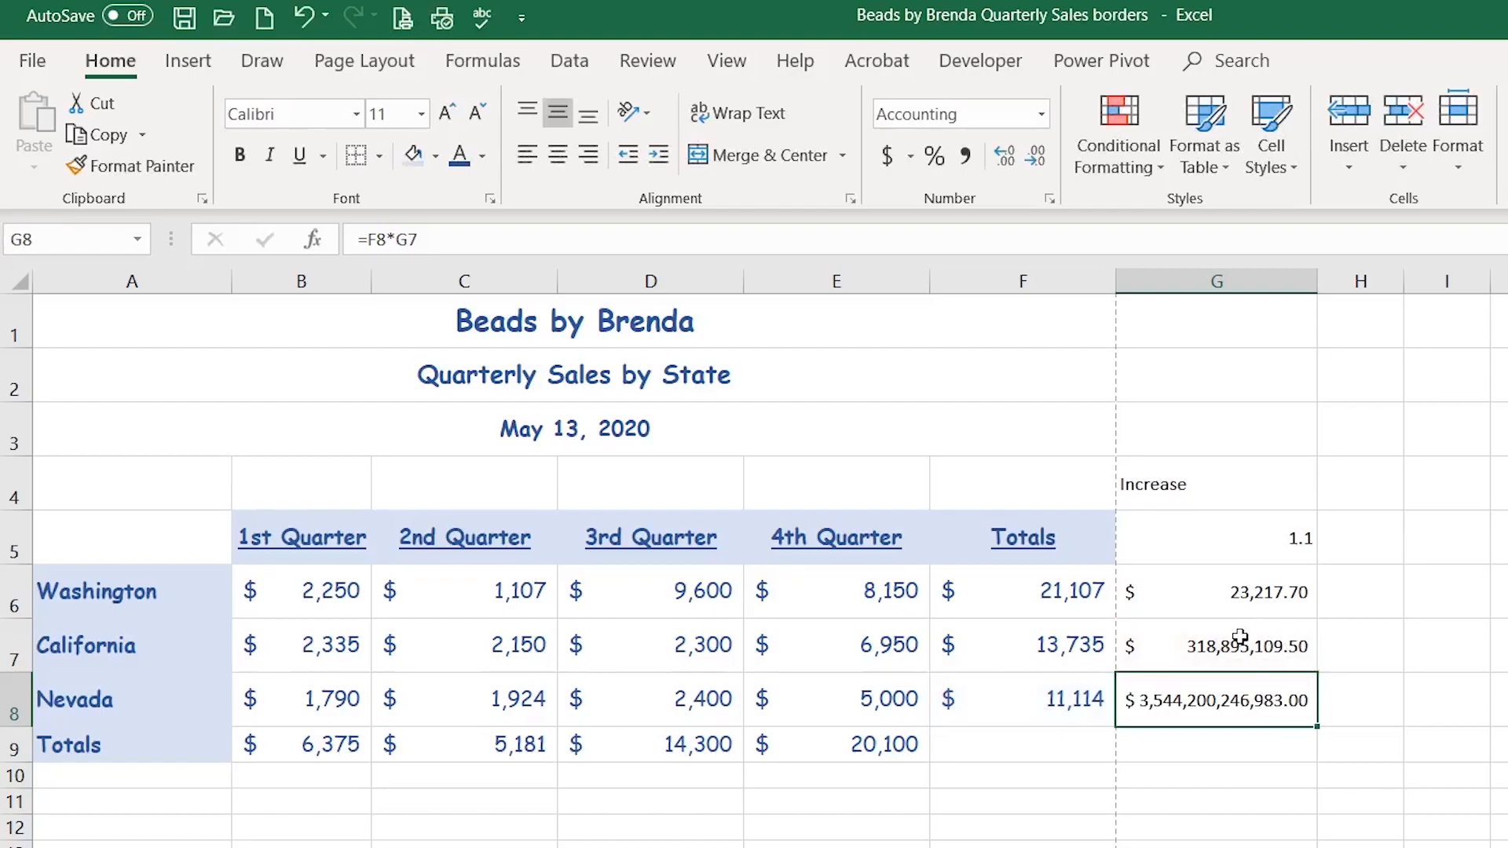
Step: Delete the copied formulas in G7 and G8, and make the G5 reference in G6 absolute so the formula reads =F6*$G$5
drag(1239, 638, 1252, 700)
key(Delete)
click(1213, 590)
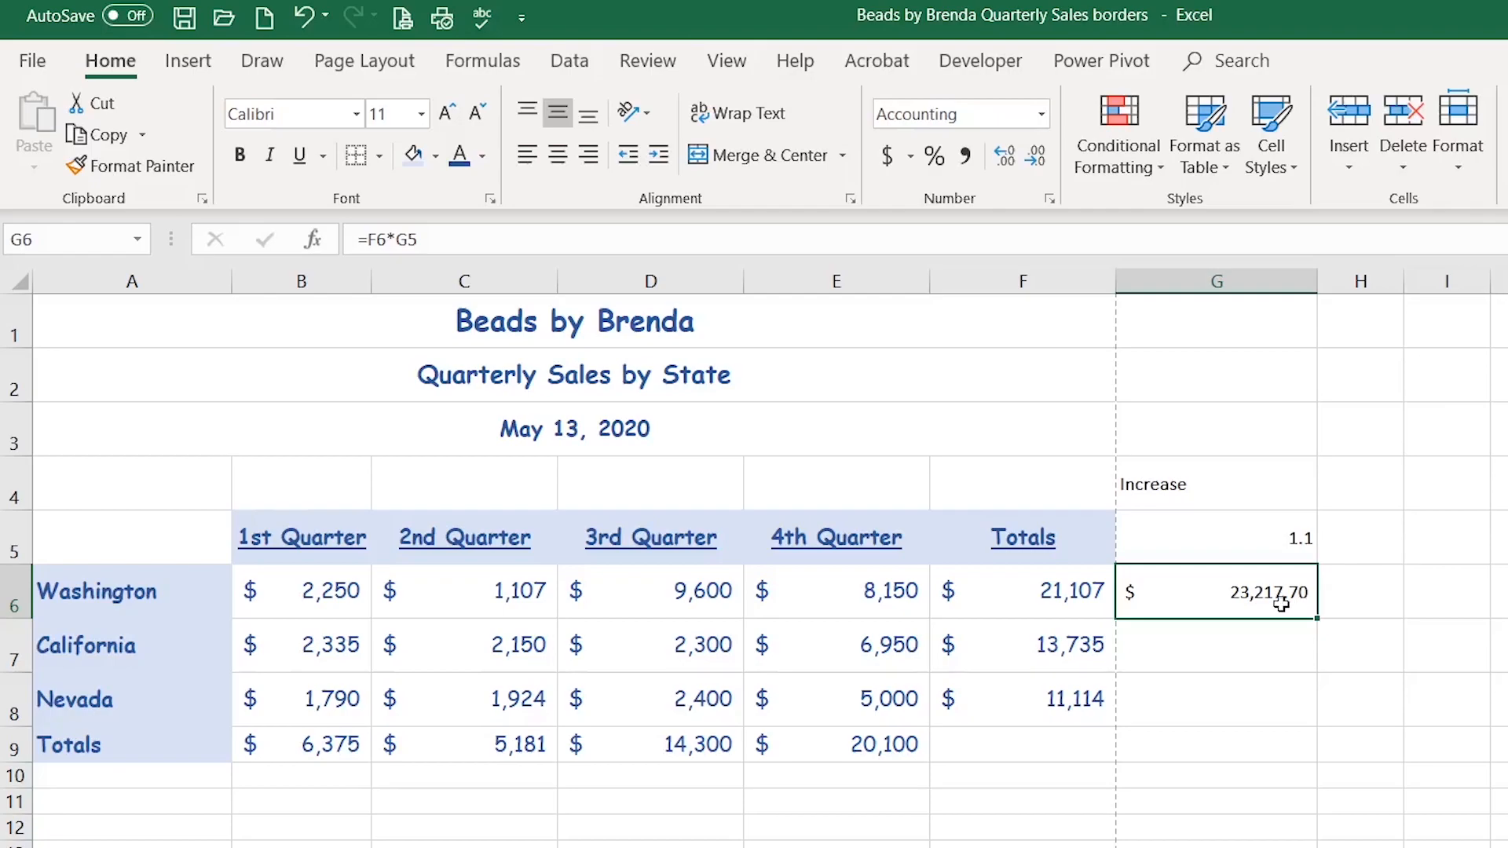
click(429, 241)
double_click(406, 239)
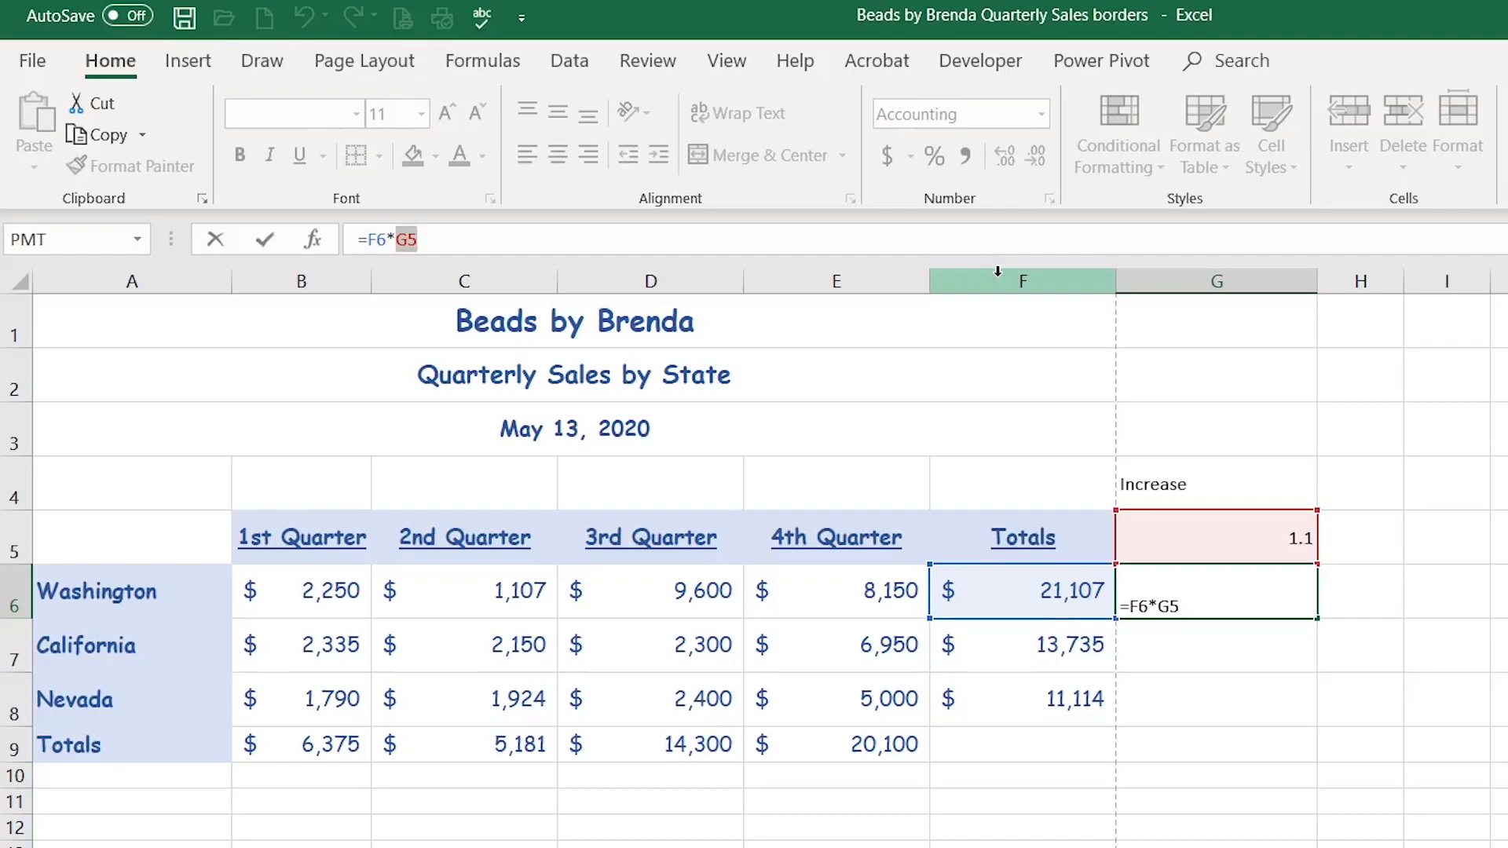
key(F4)
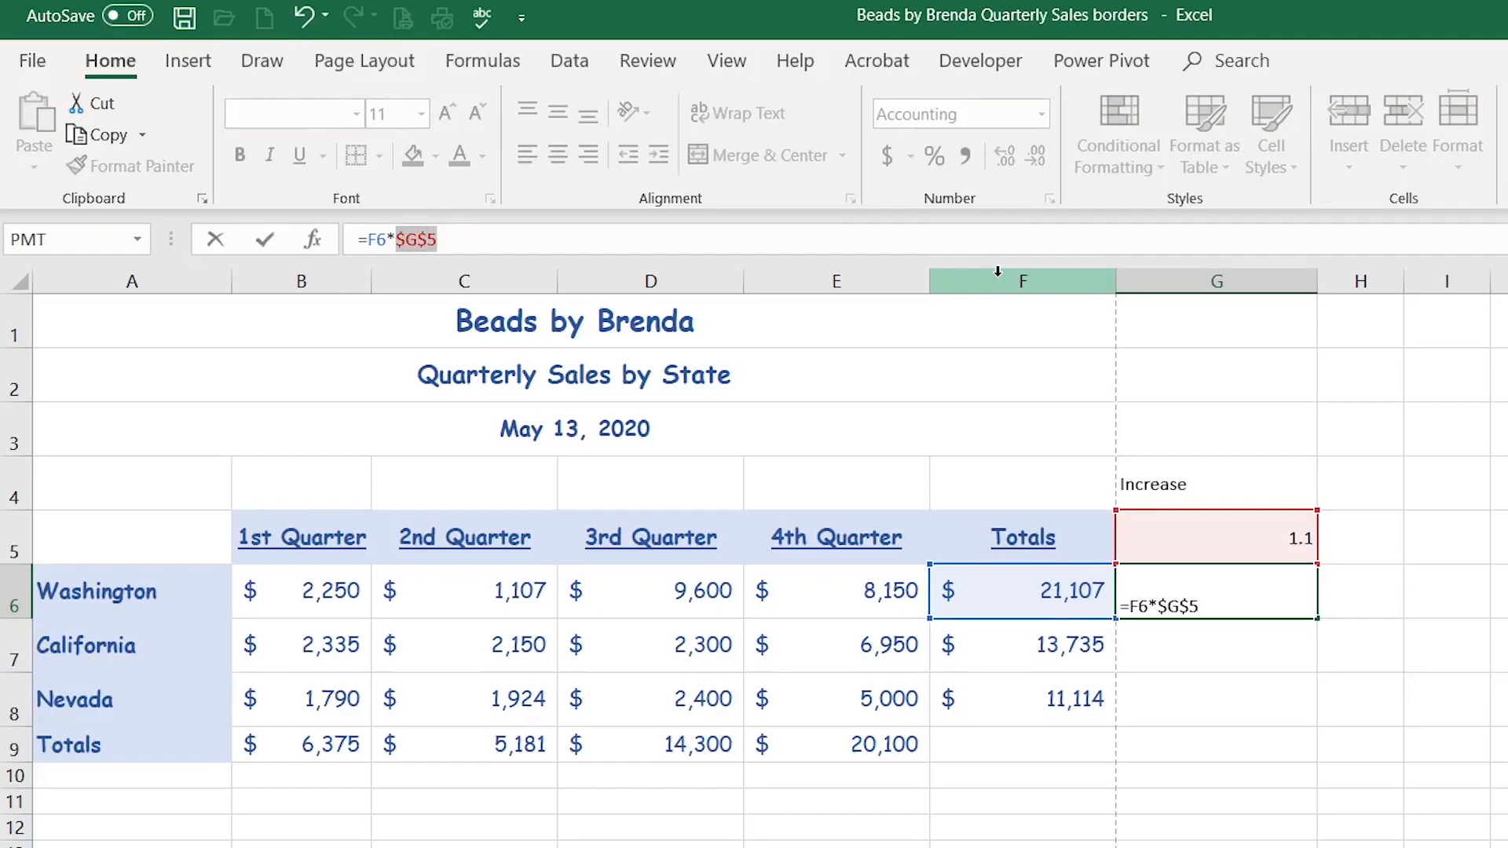
key(ctrl+Return)
Step: Copy the absolute-reference formula from G6 down through G8 and review the references in the G6 formula
drag(1316, 618, 1317, 724)
click(1260, 594)
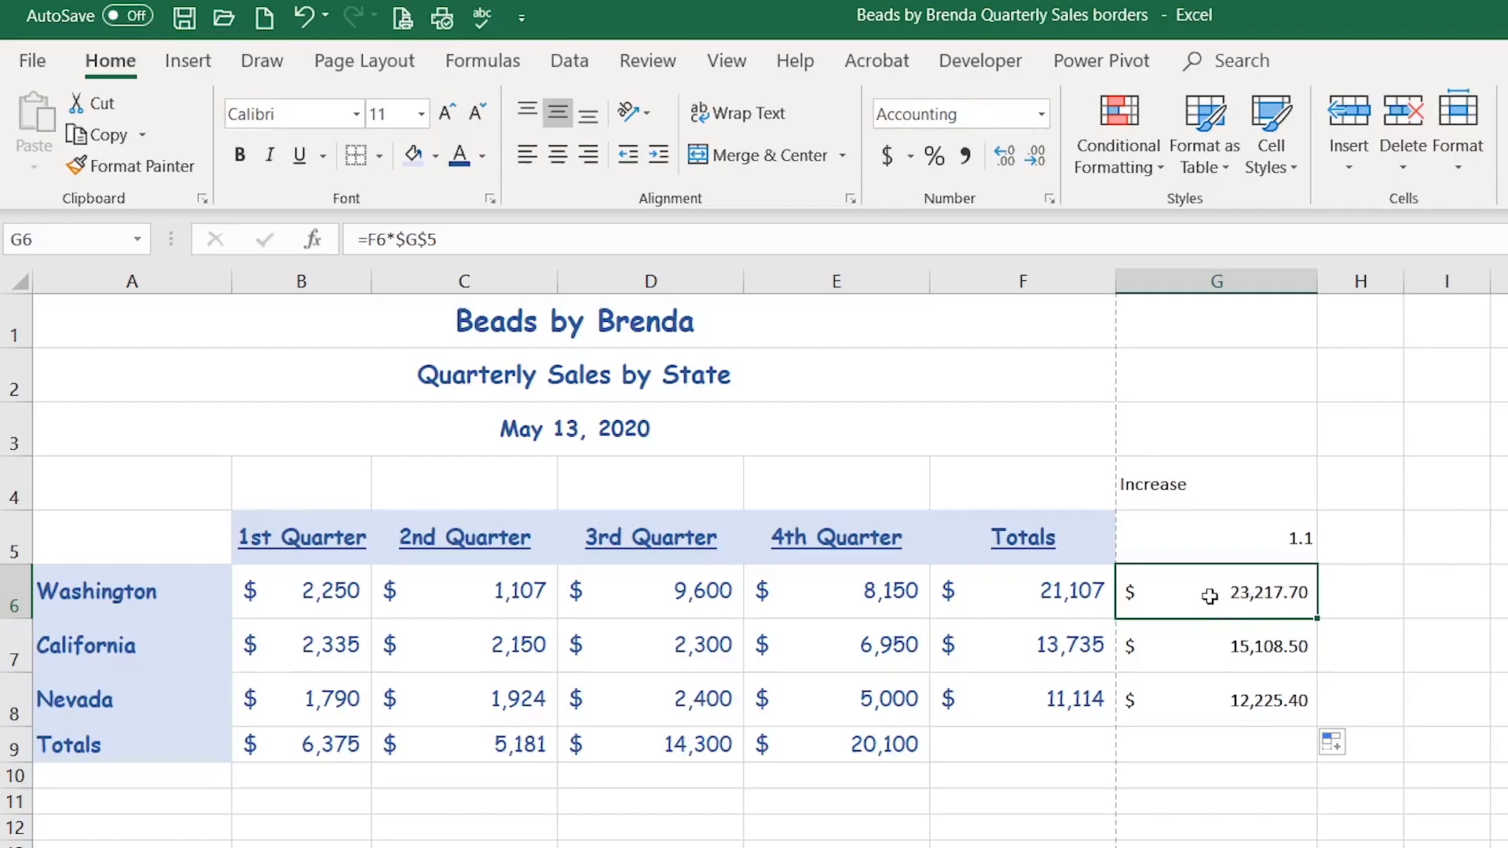
click(404, 242)
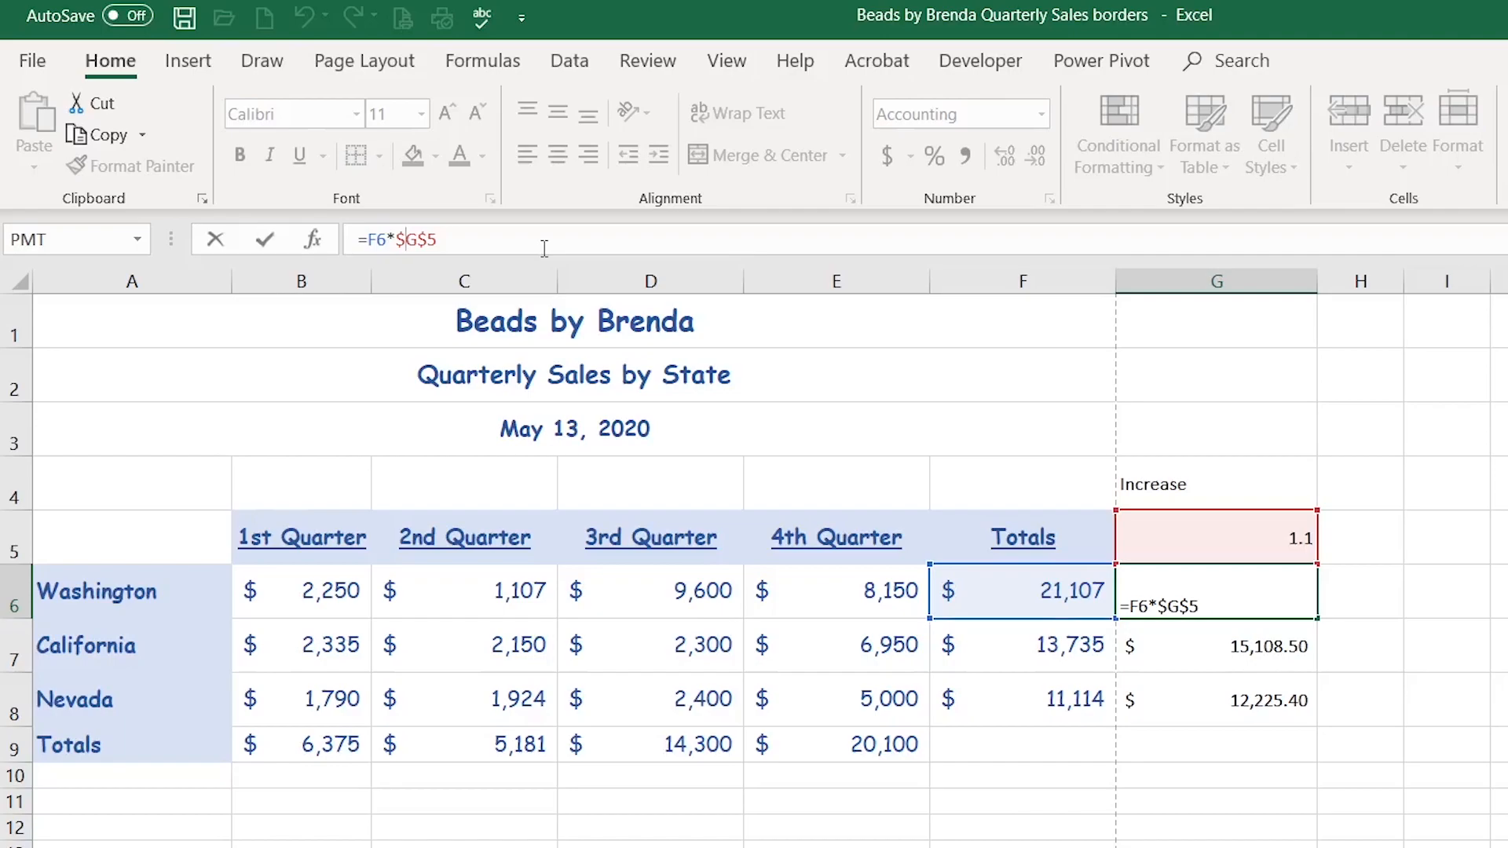
key(Return)
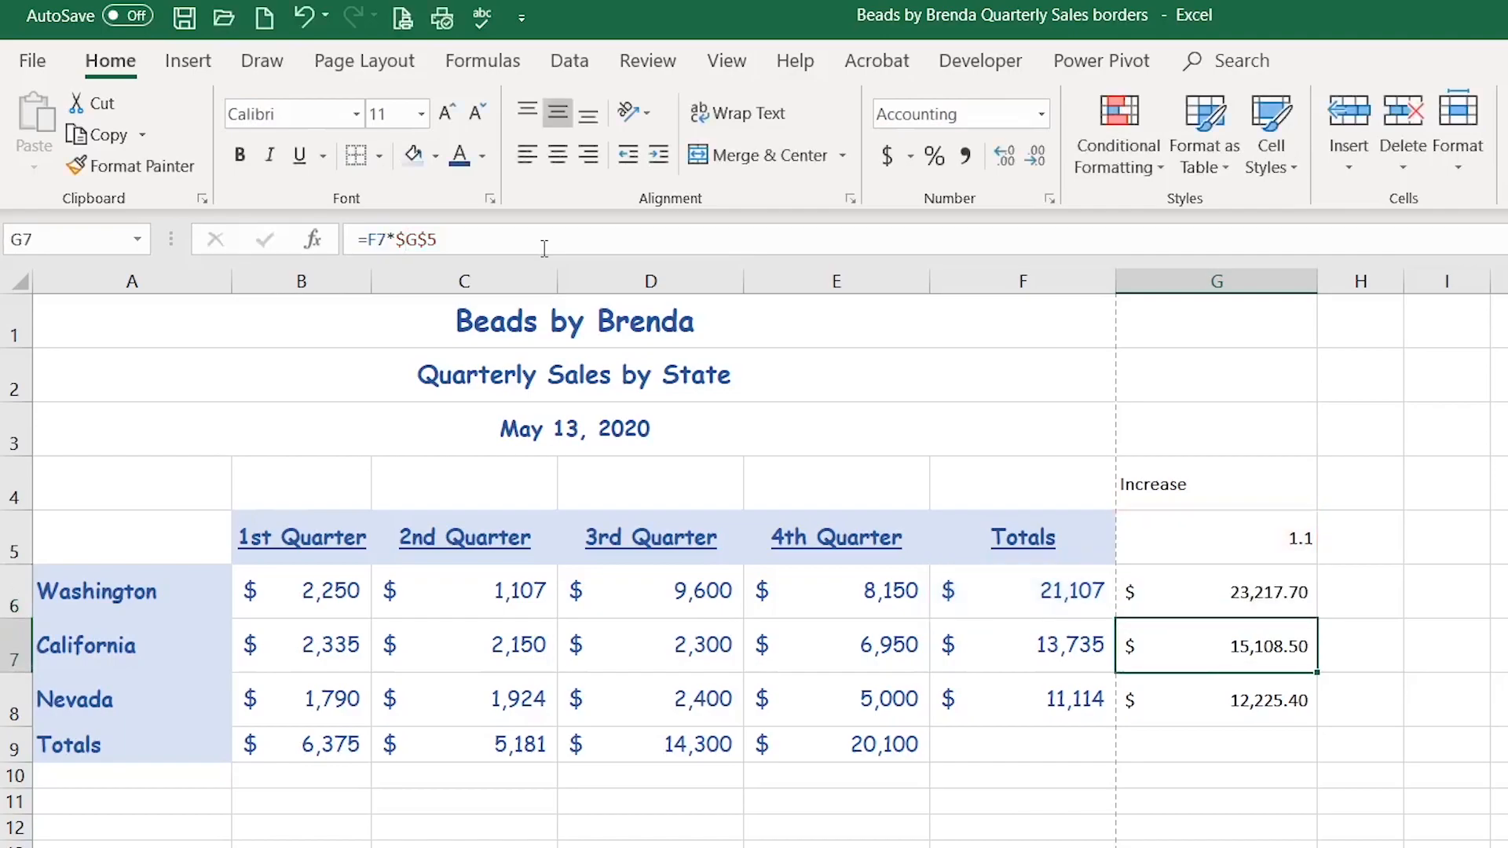